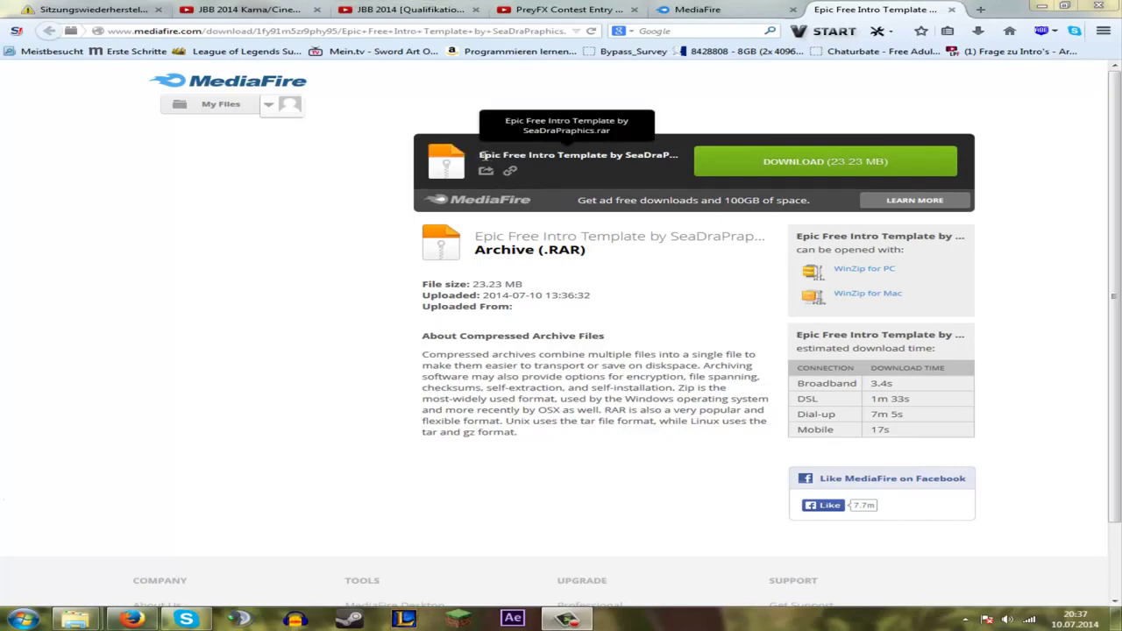
Step: Close the extra MediaFire tab, keeping the Epic Free Intro Template download page open
{"action": "left_click_drag", "start_coordinate": [481, 155], "coordinate": [575, 155]}
{"action": "left_click", "coordinate": [594, 155]}
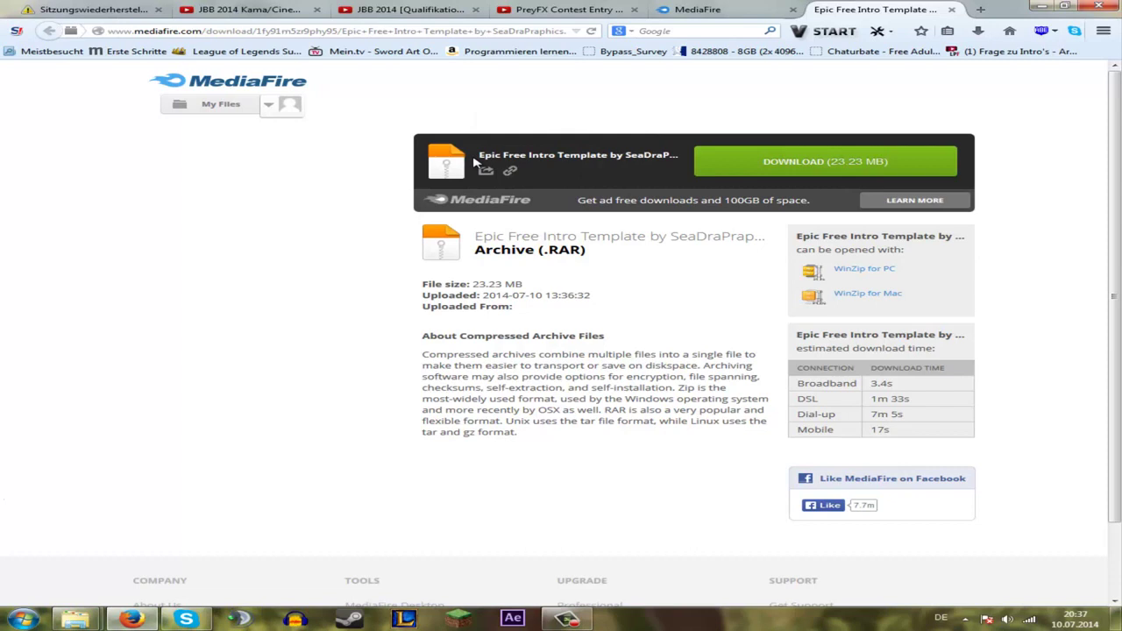
{"action": "left_click_drag", "start_coordinate": [479, 155], "coordinate": [603, 154]}
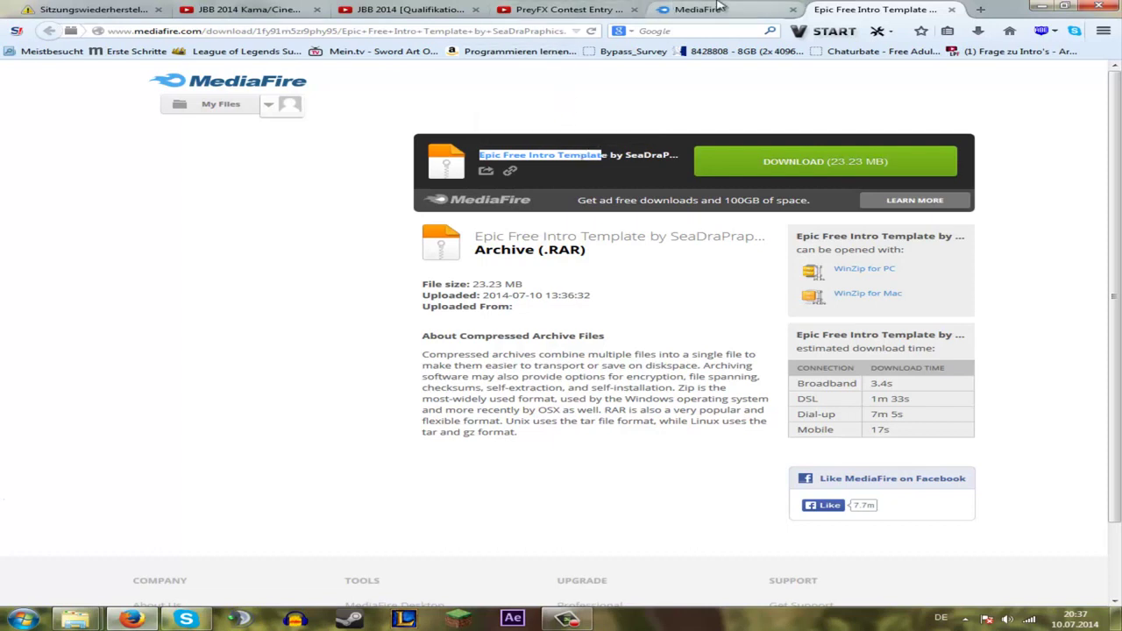
{"action": "left_click", "coordinate": [793, 10]}
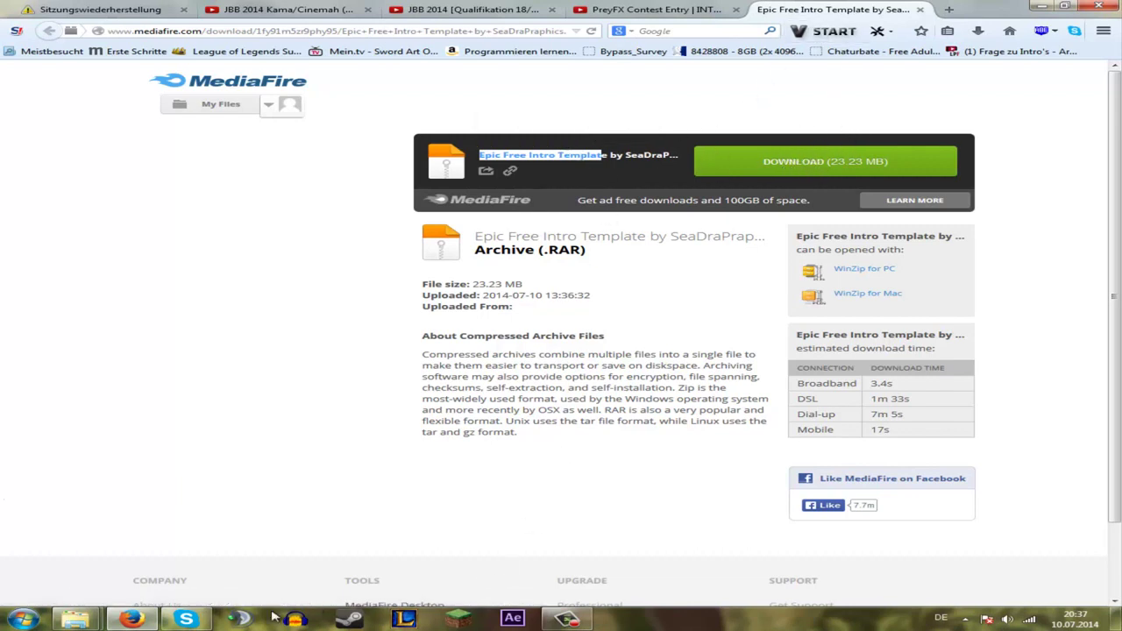
{"action": "mouse_move", "coordinate": [88, 620]}
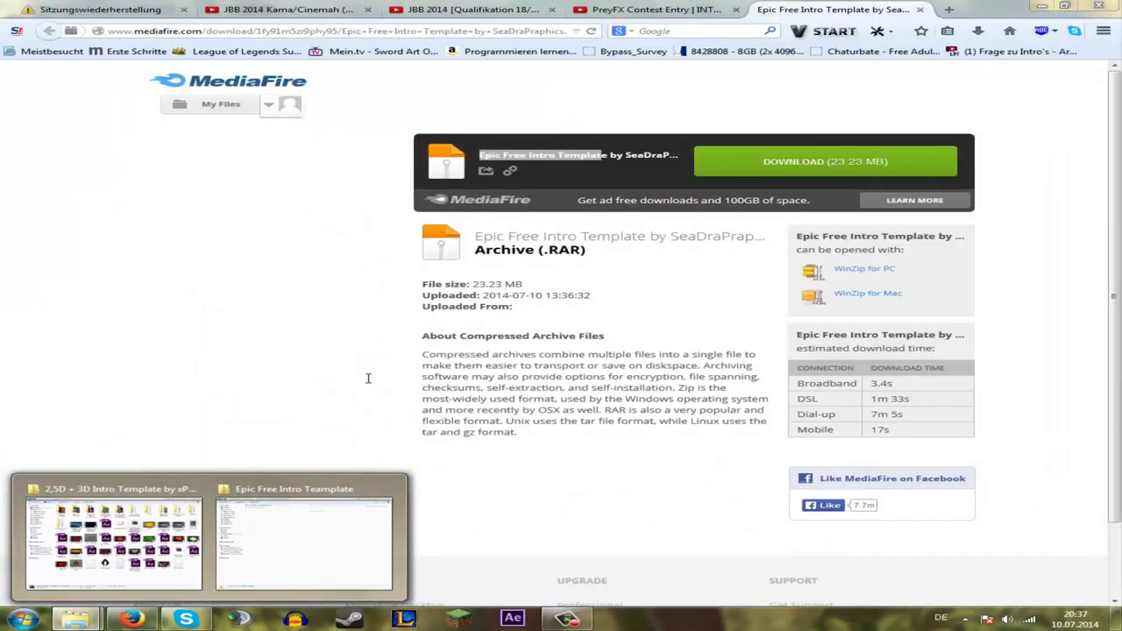
Step: Save the 23.2 MB Epic Free Intro Template RAR to disk and open the finished download in WinRAR
{"action": "left_click", "coordinate": [749, 162]}
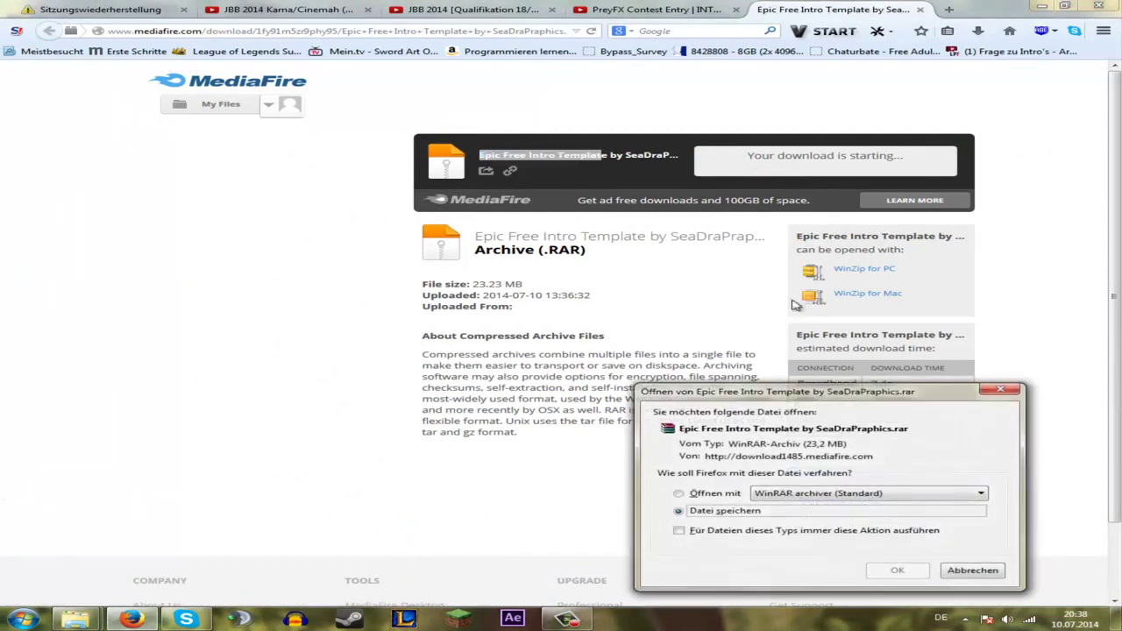
{"action": "left_click", "coordinate": [896, 570]}
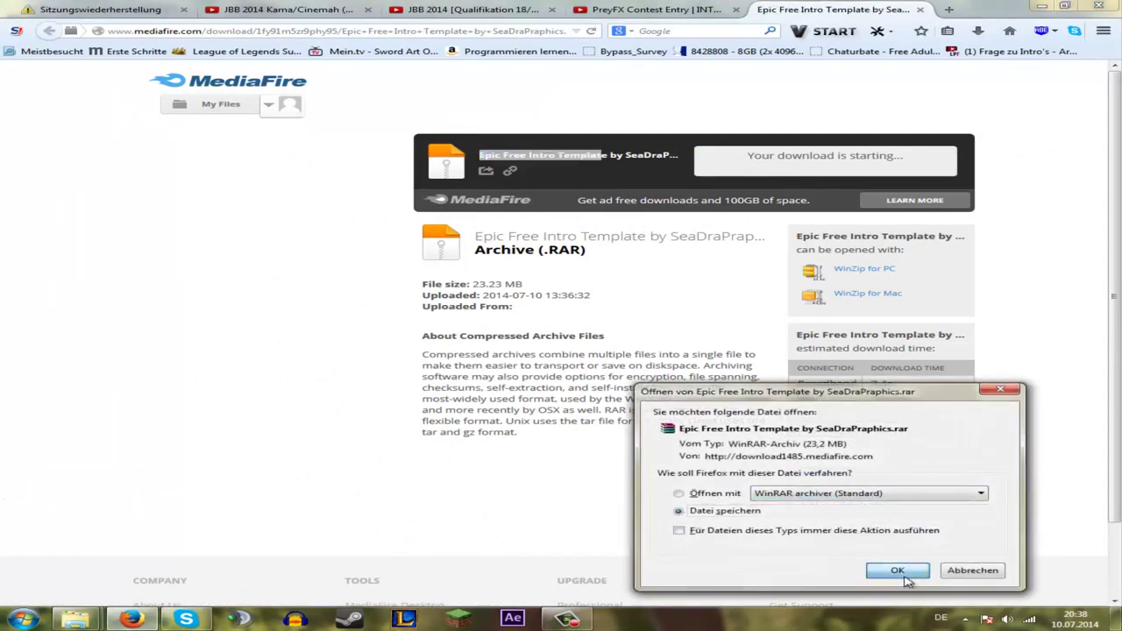
{"action": "left_click", "coordinate": [978, 31]}
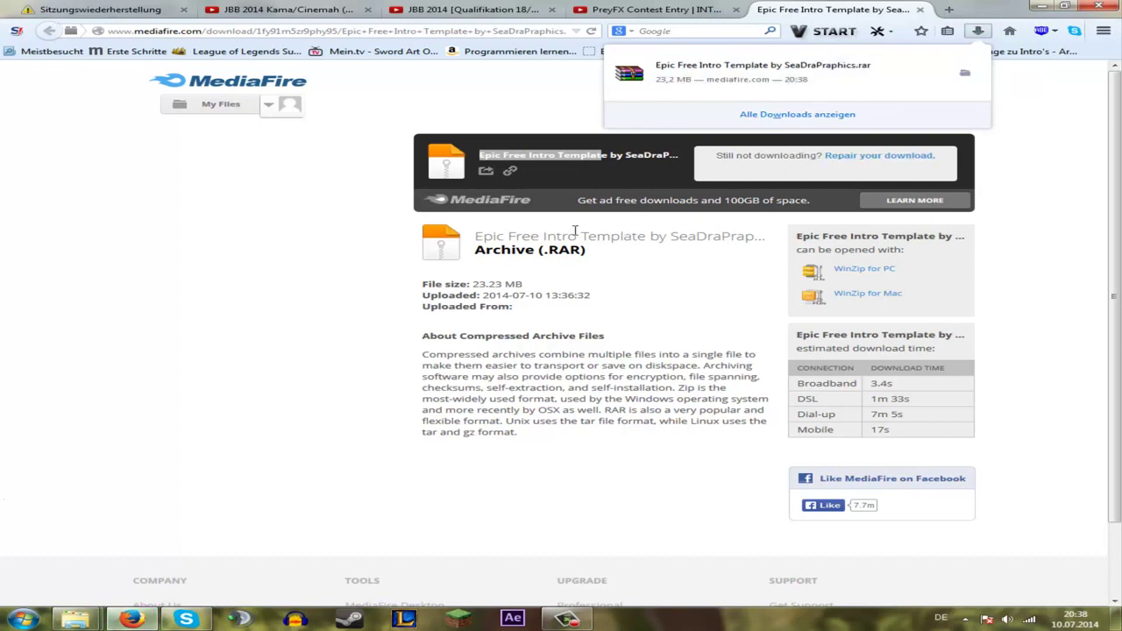
{"action": "left_click", "coordinate": [675, 94]}
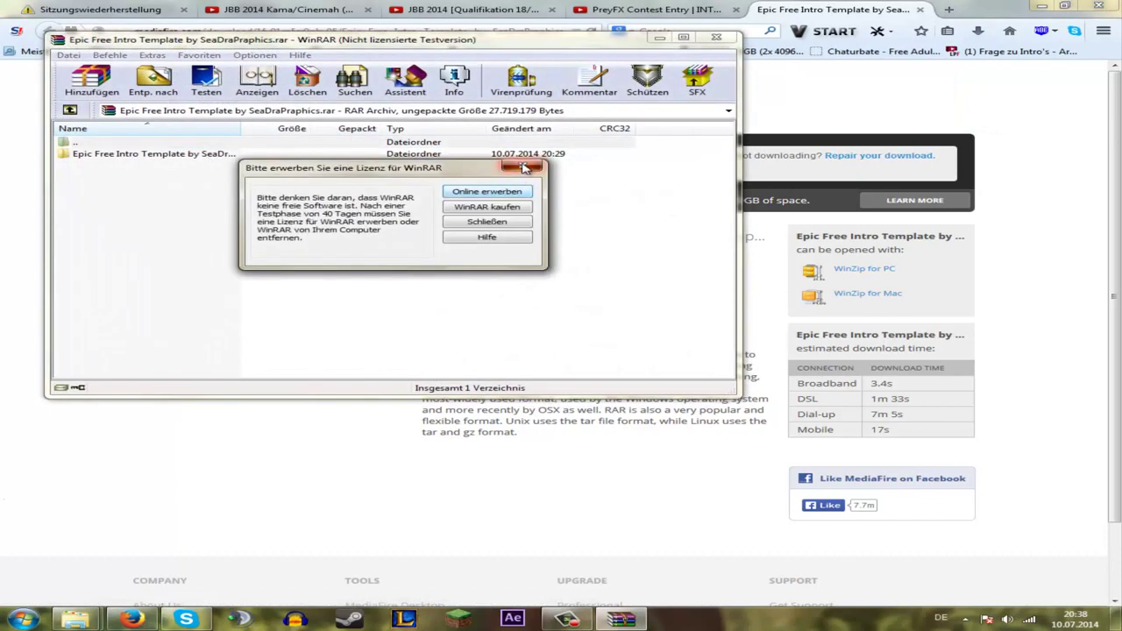
Step: Dismiss the licence reminder and extract the template folder to the default Downloads destination
{"action": "left_click", "coordinate": [522, 221]}
{"action": "double_click", "coordinate": [149, 156]}
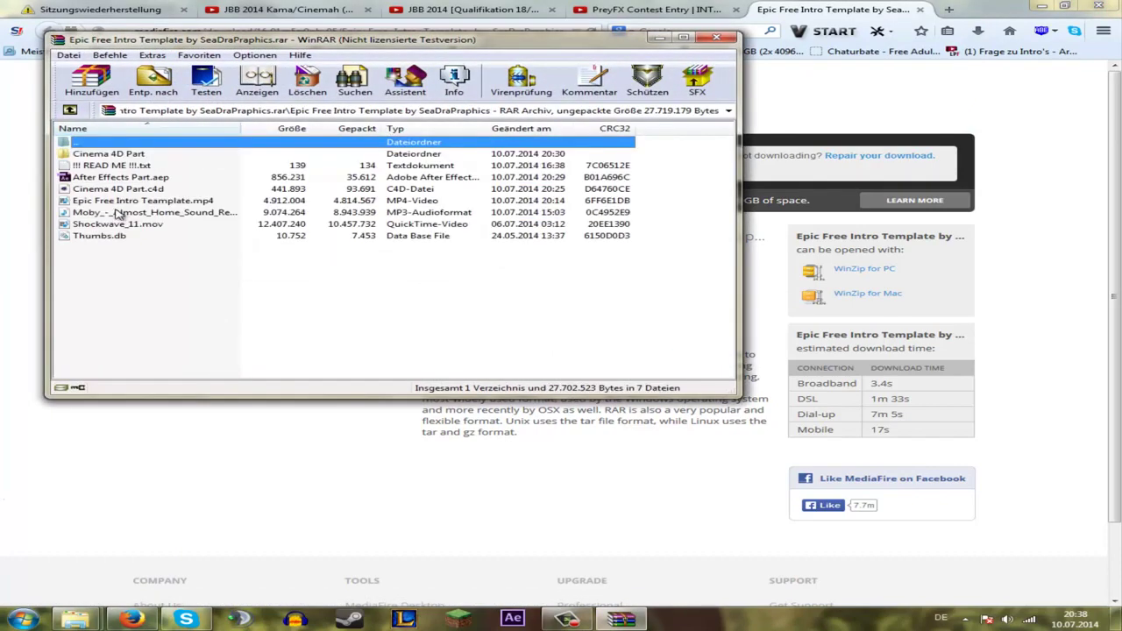
{"action": "mouse_move", "coordinate": [131, 283]}
{"action": "left_mouse_down"}
{"action": "mouse_move", "coordinate": [118, 149]}
{"action": "mouse_move", "coordinate": [135, 279]}
{"action": "left_mouse_up"}
{"action": "left_click", "coordinate": [113, 144]}
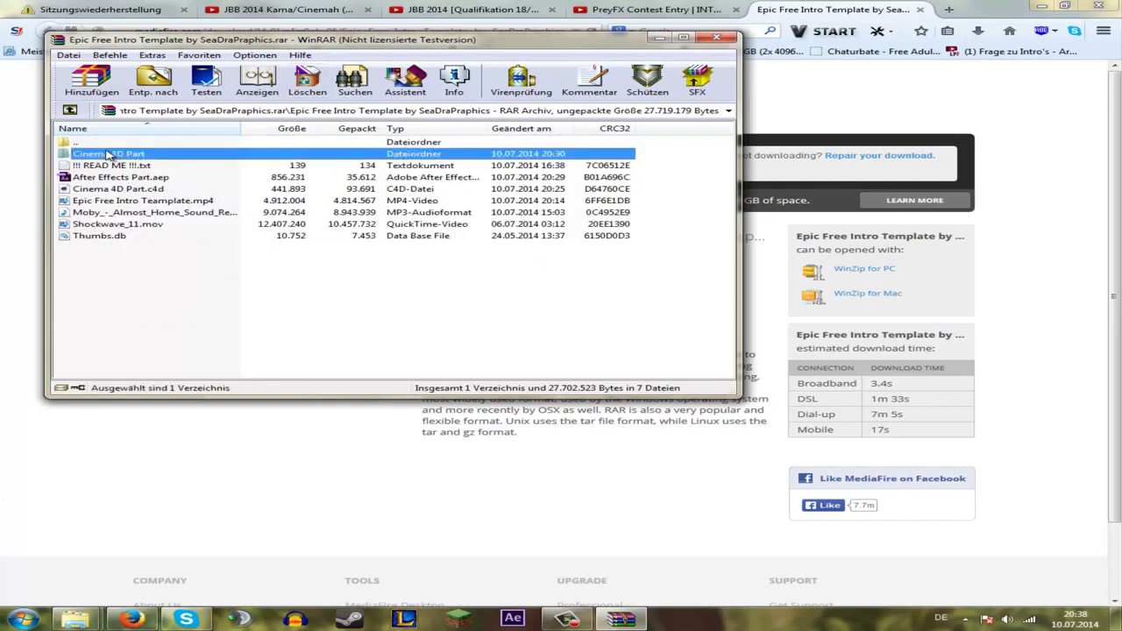
{"action": "double_click", "coordinate": [113, 144]}
{"action": "left_click", "coordinate": [153, 81]}
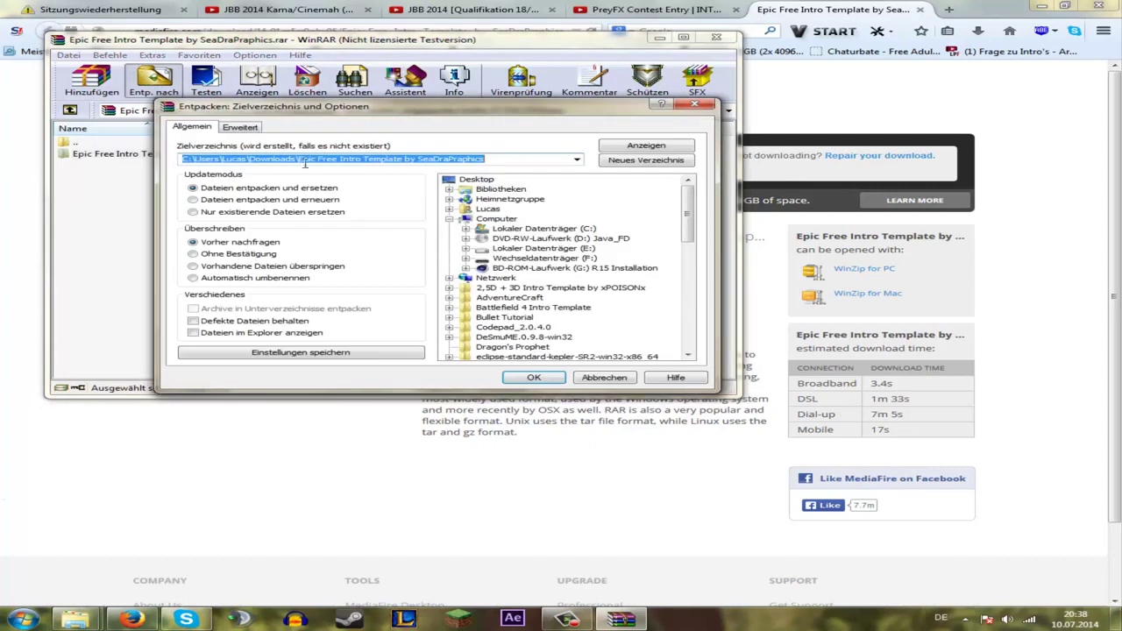
{"action": "left_click", "coordinate": [534, 378]}
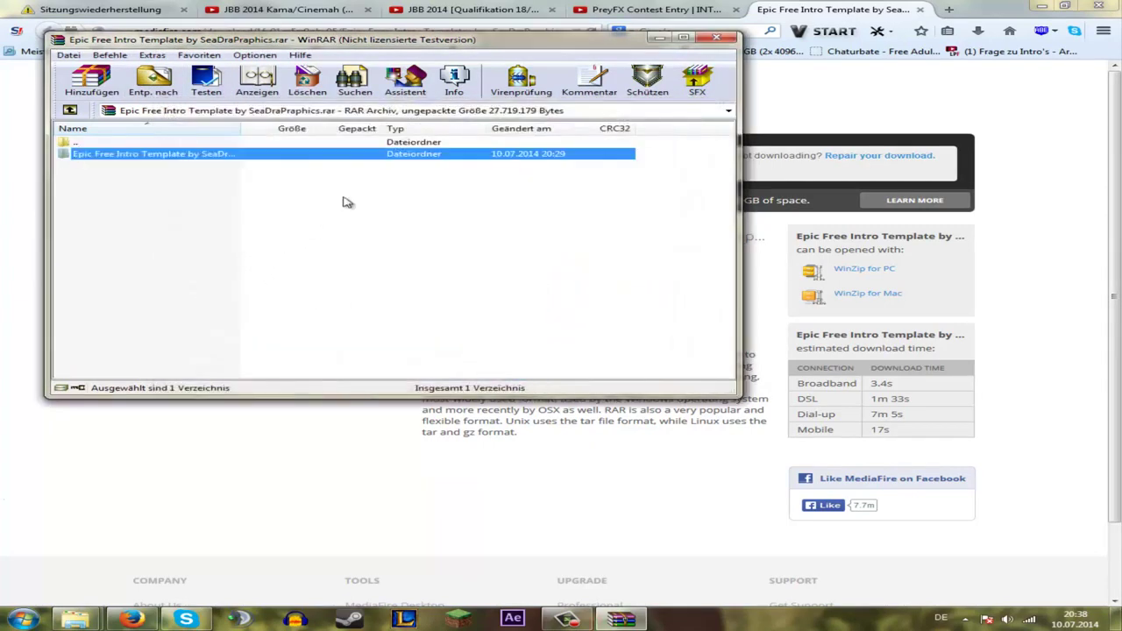
Step: Browse to Downloads and open the Epic Free Intro Template folder and its inner folder
{"action": "left_click", "coordinate": [22, 620]}
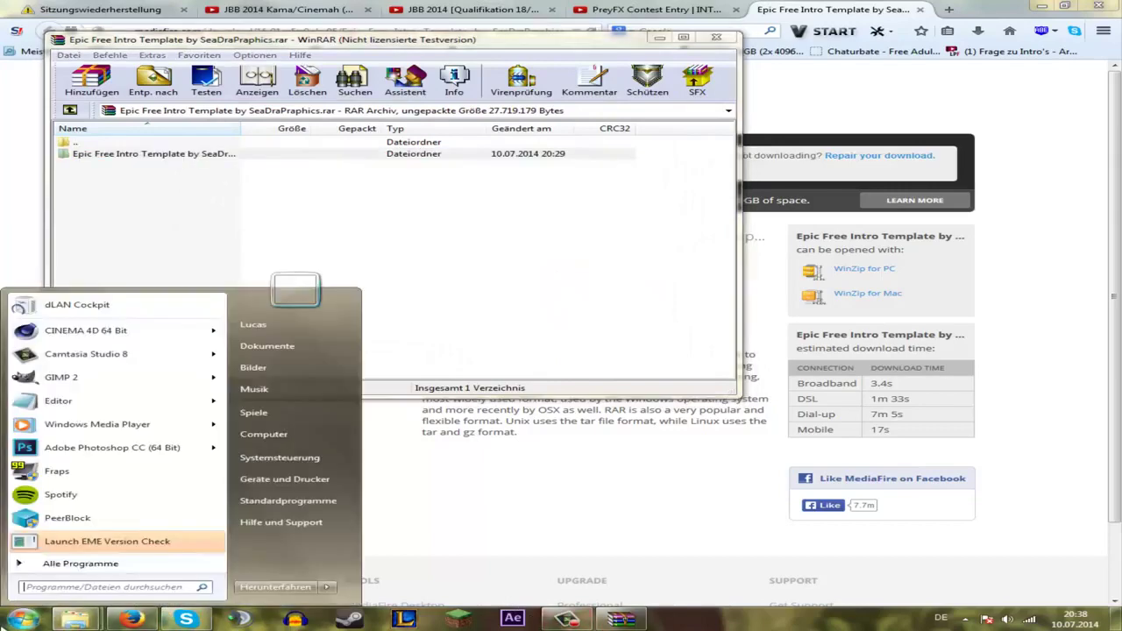
{"action": "left_click", "coordinate": [306, 433]}
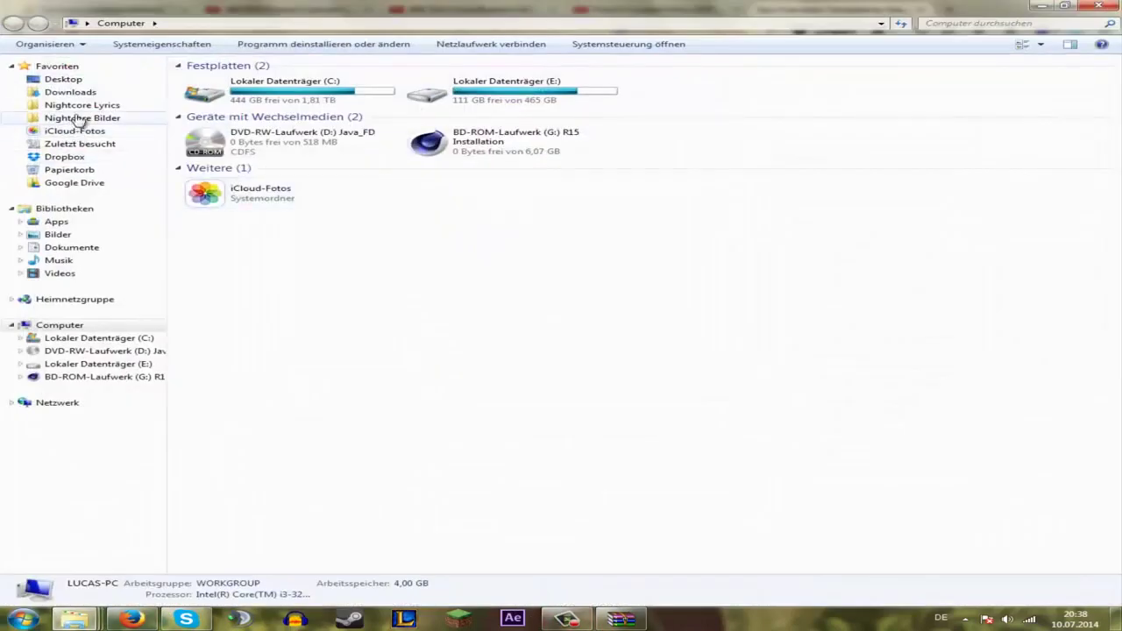
{"action": "left_click", "coordinate": [99, 95]}
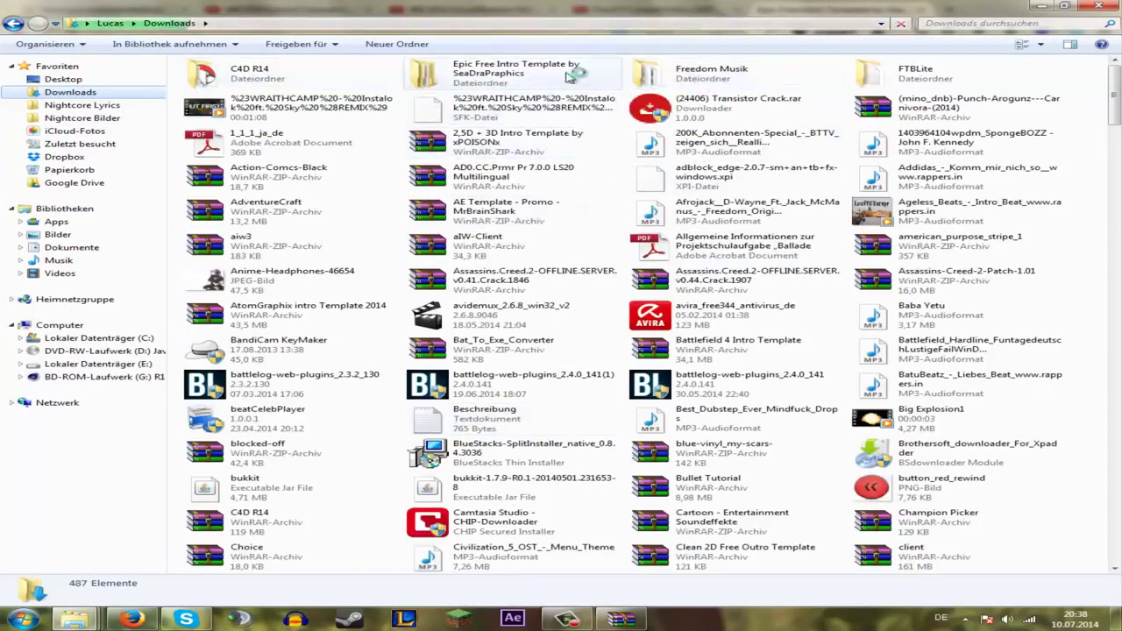
{"action": "double_click", "coordinate": [565, 79]}
{"action": "double_click", "coordinate": [231, 81]}
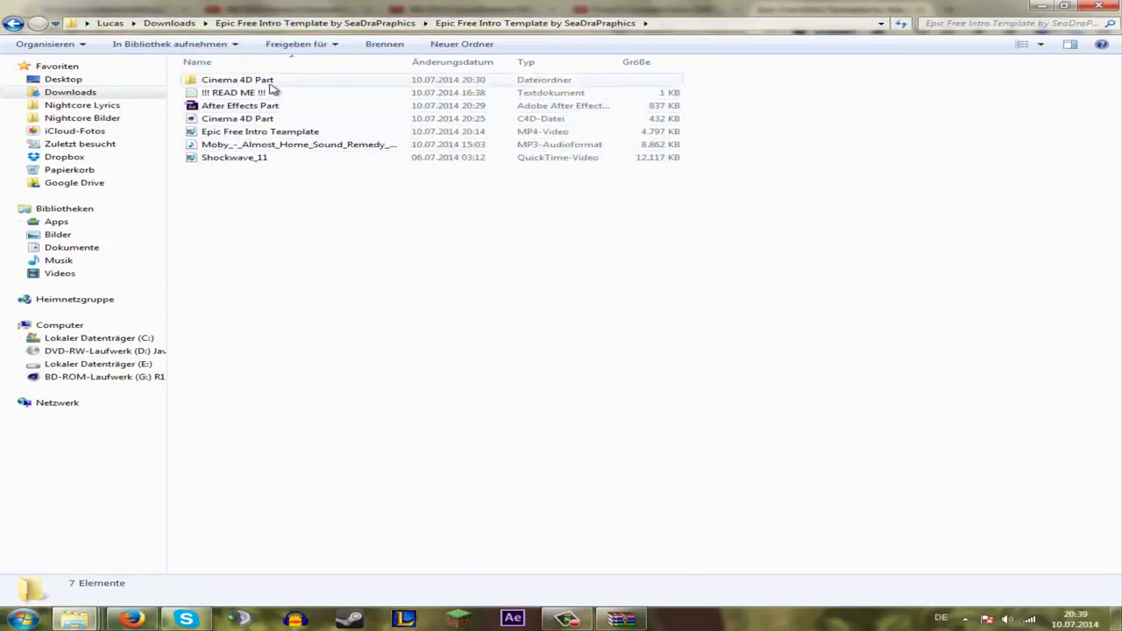
{"action": "double_click", "coordinate": [270, 93]}
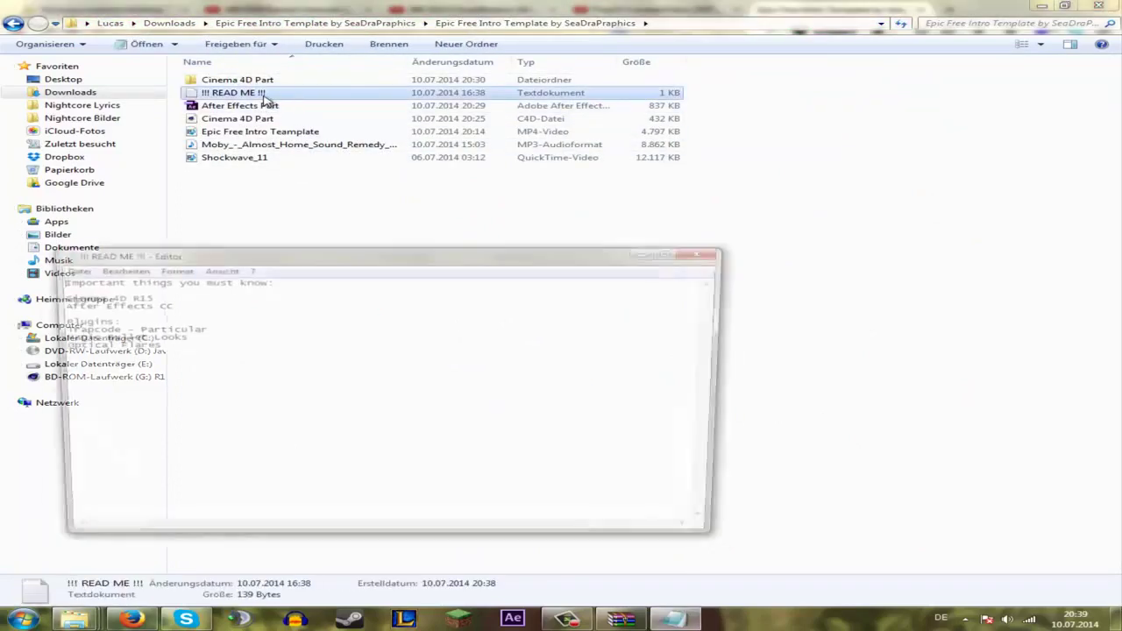
{"action": "left_click_drag", "start_coordinate": [169, 255], "coordinate": [342, 162]}
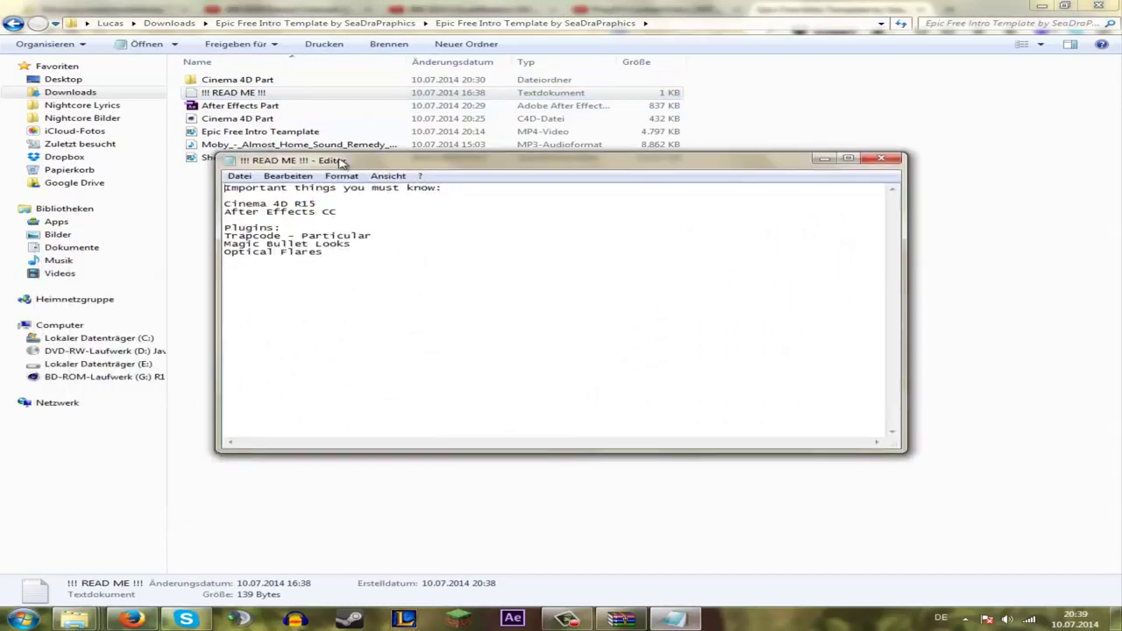
{"action": "left_click_drag", "start_coordinate": [225, 204], "coordinate": [328, 202]}
{"action": "left_click", "coordinate": [300, 204]}
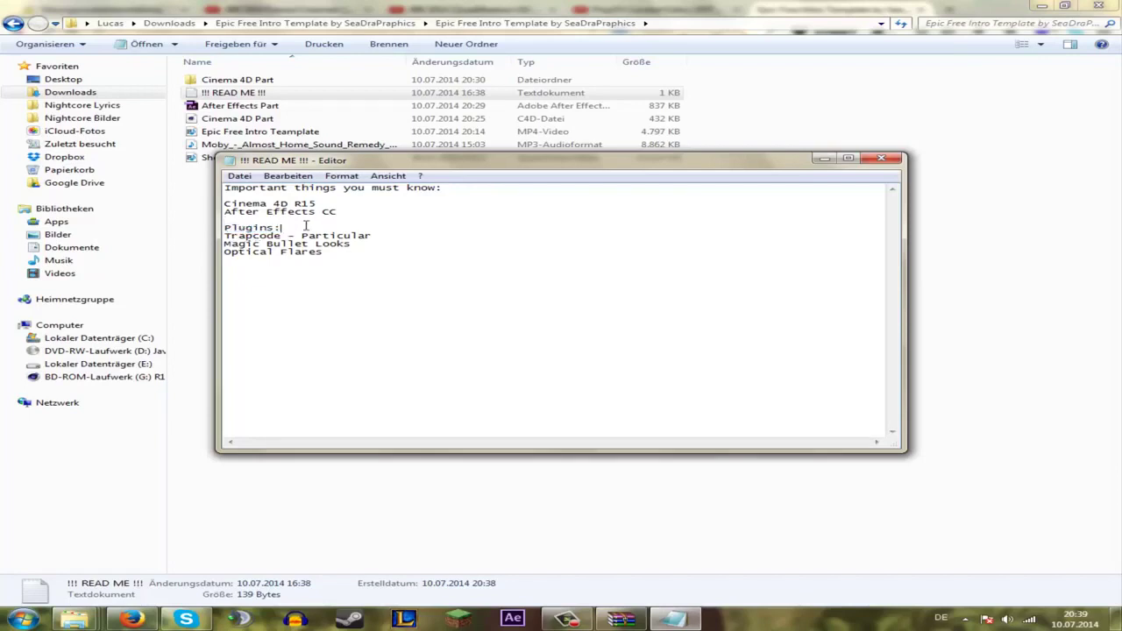
{"action": "left_click_drag", "start_coordinate": [224, 226], "coordinate": [288, 231]}
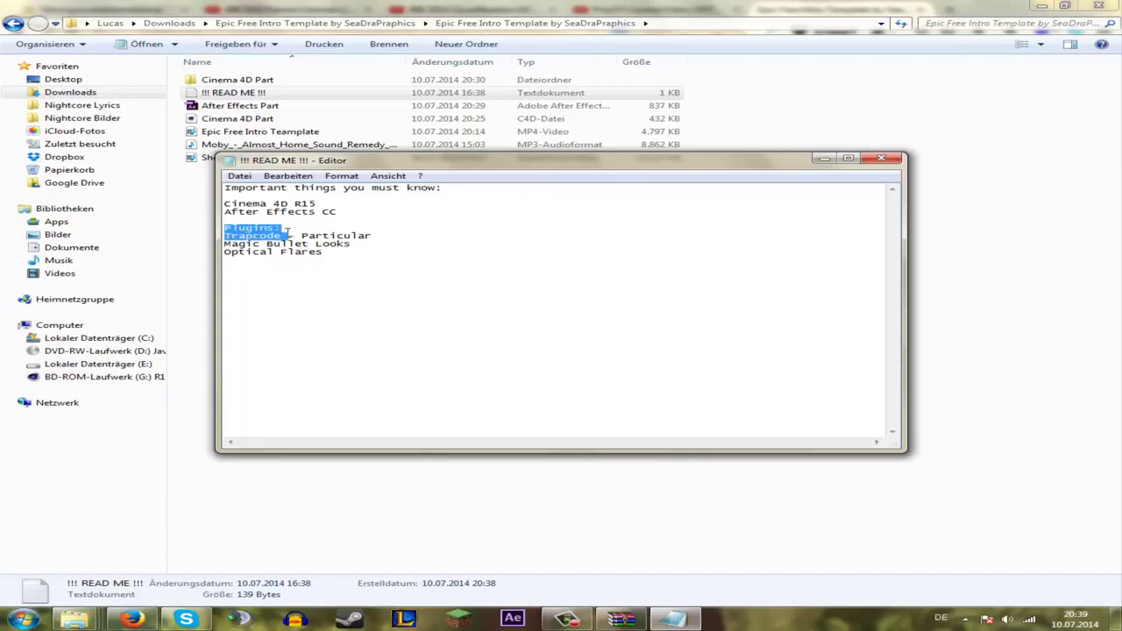
{"action": "left_click", "coordinate": [237, 236]}
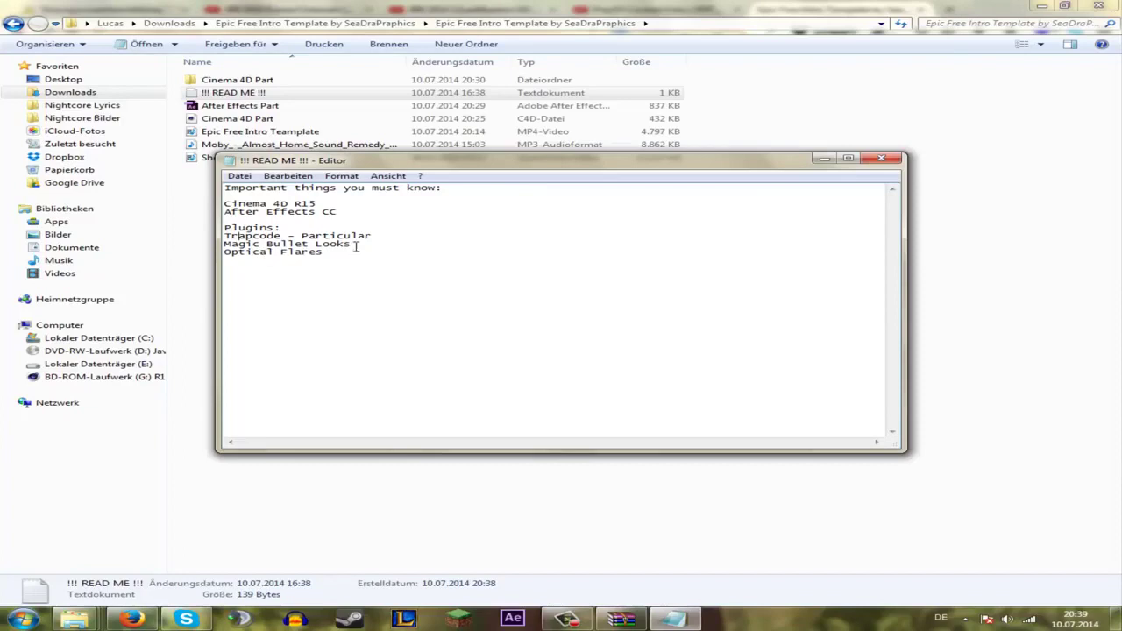
{"action": "left_click", "coordinate": [880, 159]}
{"action": "left_click", "coordinate": [224, 121]}
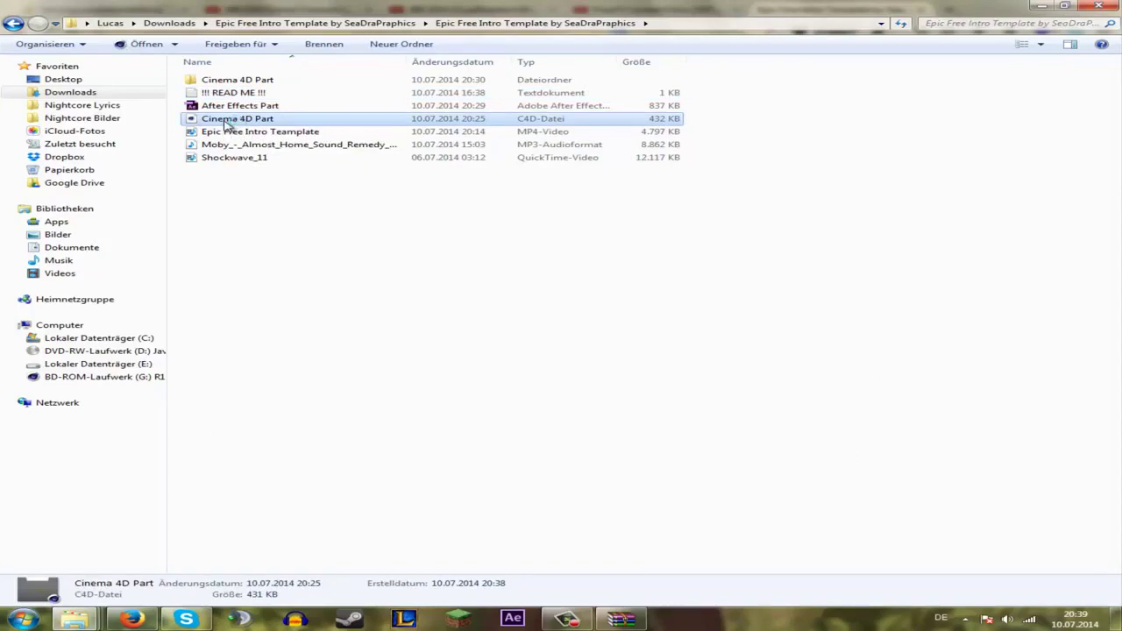
Step: Open Cinema 4D Part.c4d, scrub the animation to frame 197 and select the YOUR text object
{"action": "double_click", "coordinate": [224, 123]}
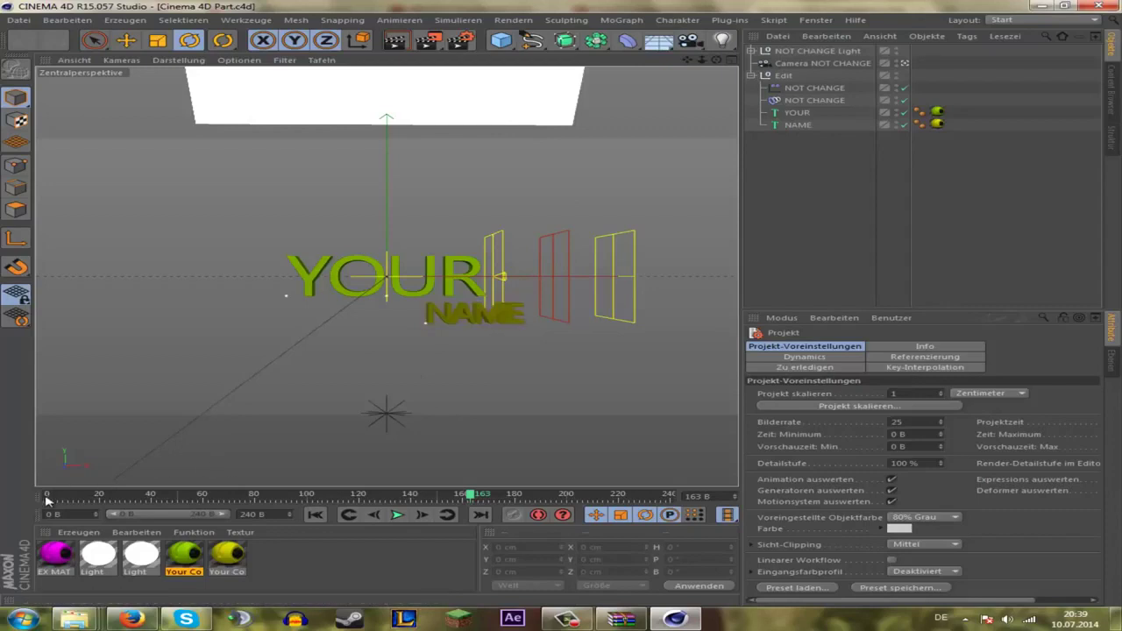
{"action": "left_click", "coordinate": [53, 496]}
{"action": "left_click_drag", "start_coordinate": [85, 501], "coordinate": [559, 496]}
{"action": "left_click", "coordinate": [797, 112]}
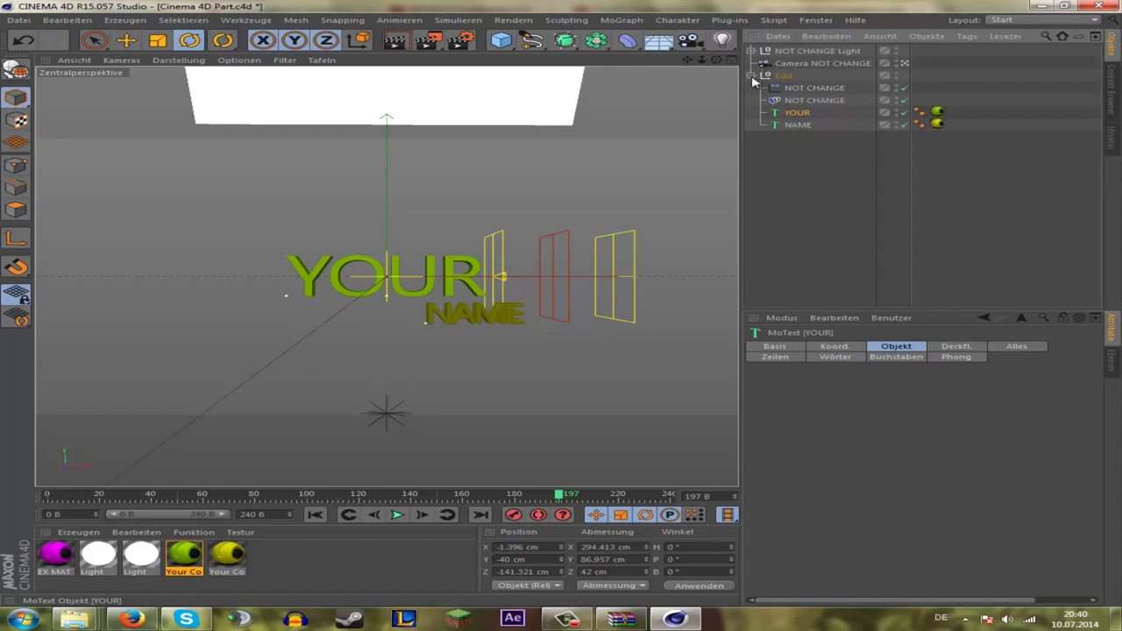
Step: Expand the Edit group, inspect its effectors, and select the YOUR text object
{"action": "left_click", "coordinate": [751, 77]}
{"action": "left_click", "coordinate": [751, 76]}
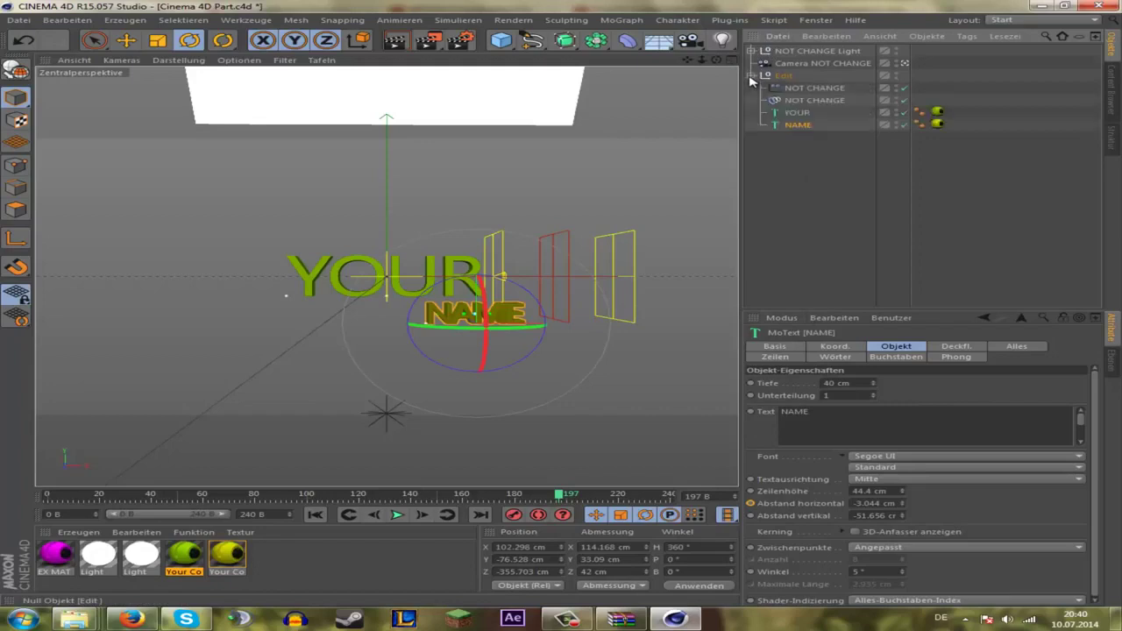
{"action": "left_click", "coordinate": [751, 76]}
{"action": "left_click", "coordinate": [771, 76]}
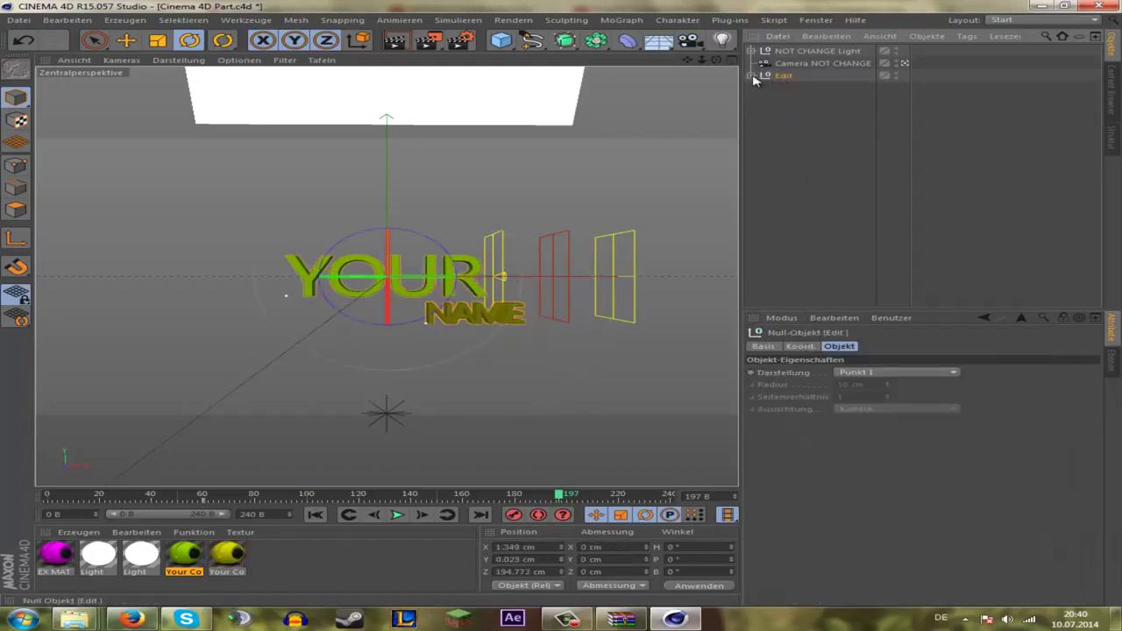
{"action": "left_click", "coordinate": [751, 76]}
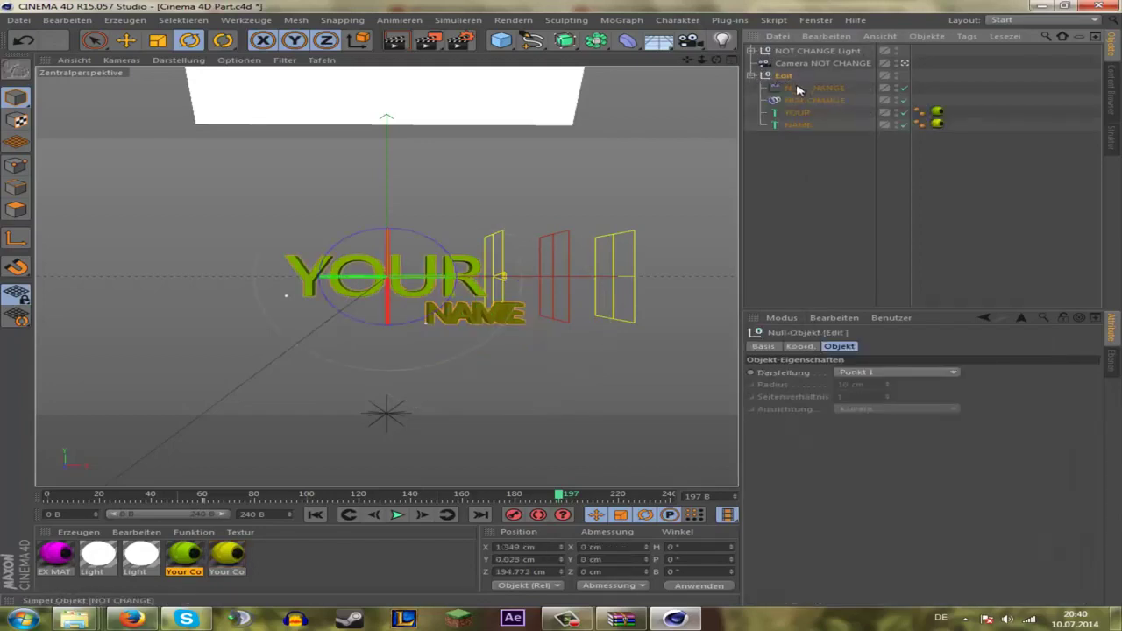
{"action": "left_click", "coordinate": [808, 101]}
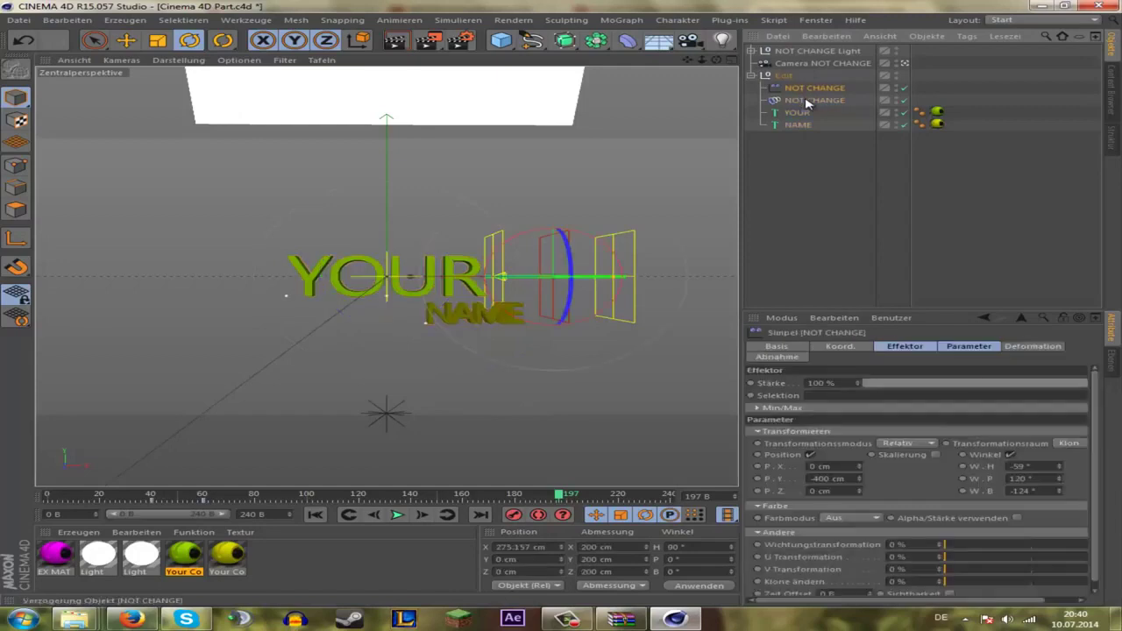
{"action": "left_click", "coordinate": [808, 101]}
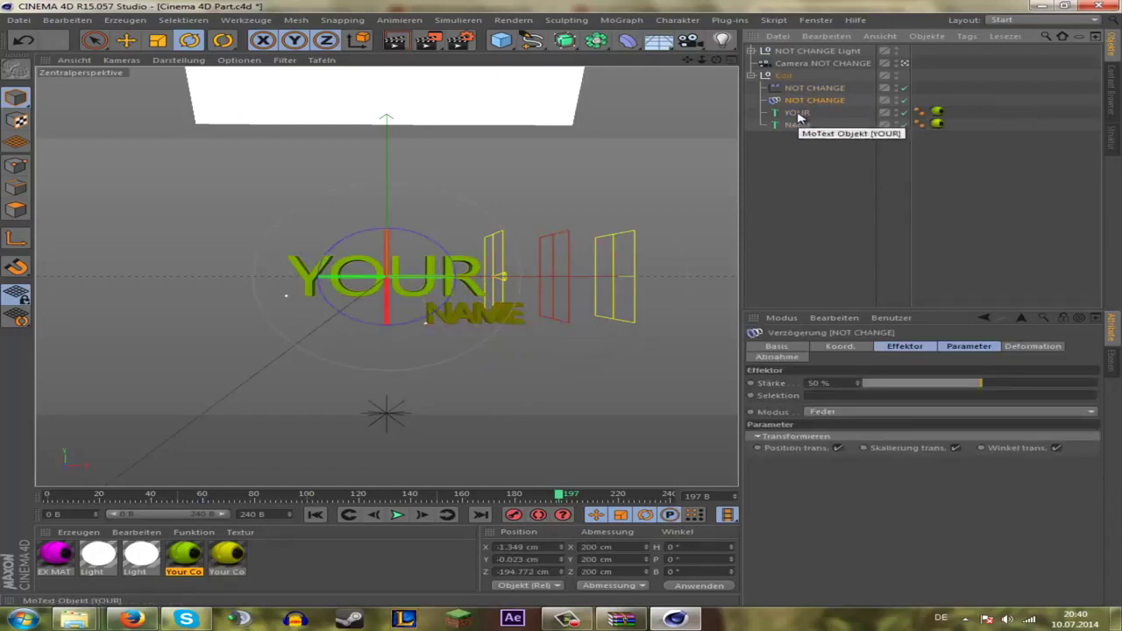
{"action": "left_click", "coordinate": [800, 113]}
Step: Replace the YOUR text with GAME
{"action": "left_click_drag", "start_coordinate": [841, 411], "coordinate": [738, 416]}
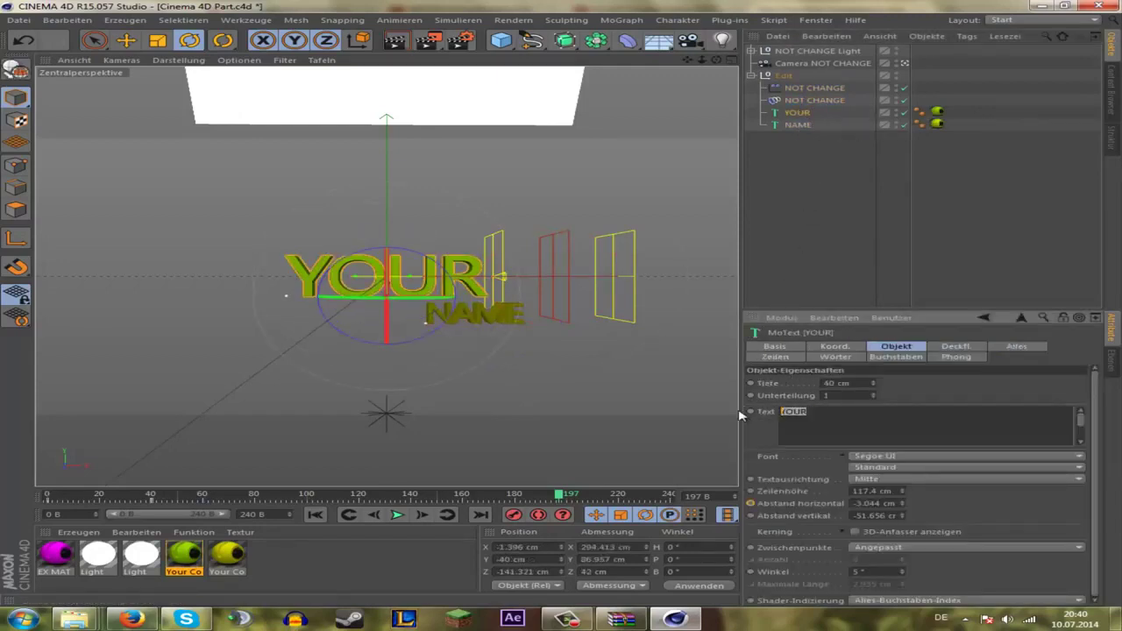
{"action": "type", "text": "Game"}
{"action": "left_click", "coordinate": [900, 392]}
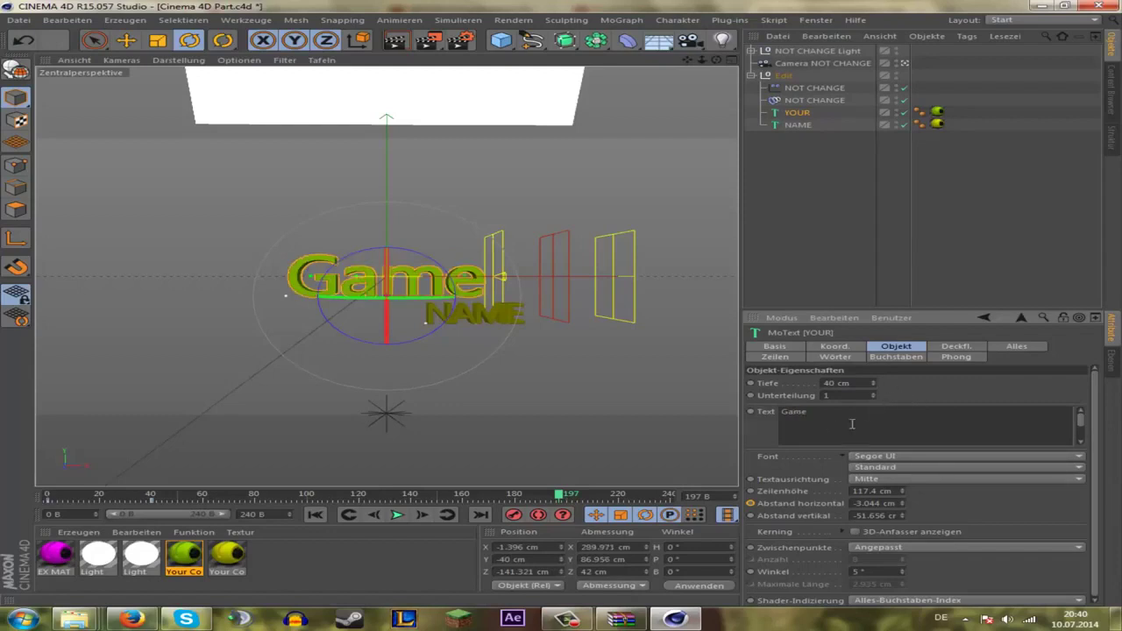
{"action": "left_click_drag", "start_coordinate": [803, 411], "coordinate": [788, 411]}
{"action": "type", "text": "AME"}
{"action": "left_click", "coordinate": [798, 146]}
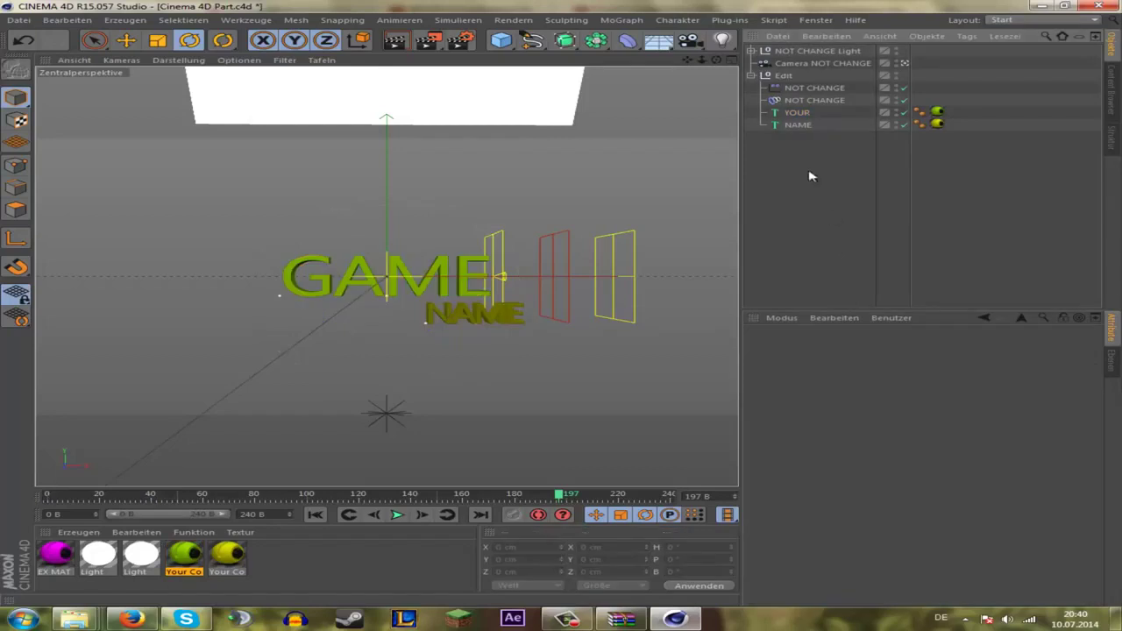
Step: Change the NAME text object's text to MIX
{"action": "left_click", "coordinate": [798, 124]}
{"action": "left_click_drag", "start_coordinate": [834, 418], "coordinate": [780, 411]}
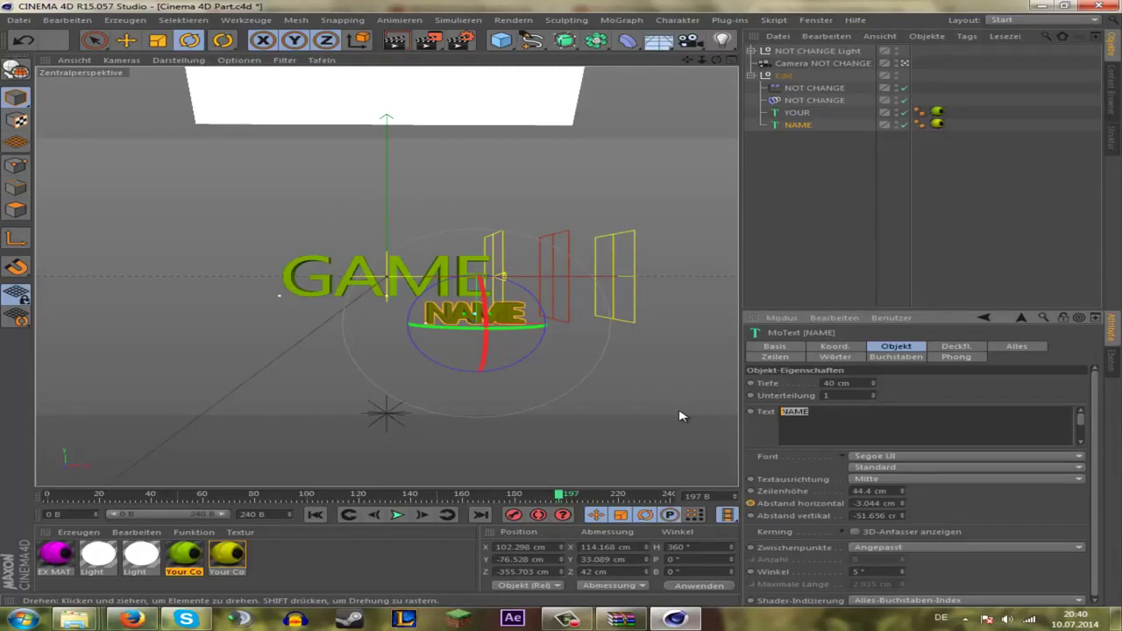
{"action": "type", "text": "MIX"}
{"action": "left_click", "coordinate": [939, 281]}
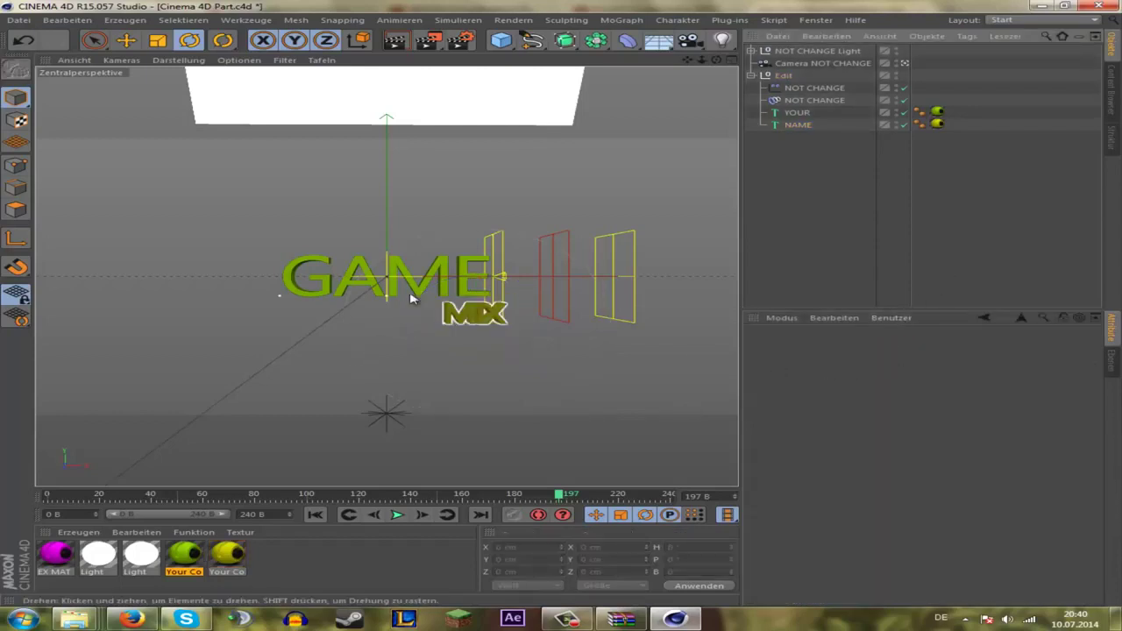
Step: Rewind to frame 0 and play the GAME MIX animation, then stop the preview
{"action": "left_click", "coordinate": [49, 495]}
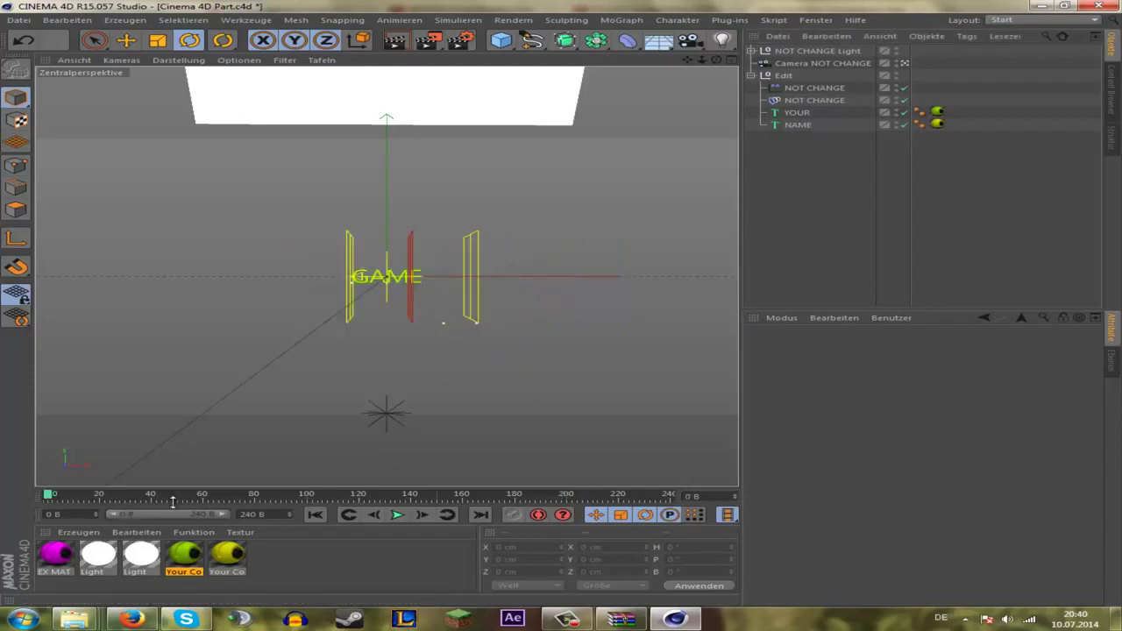
{"action": "left_click", "coordinate": [397, 514]}
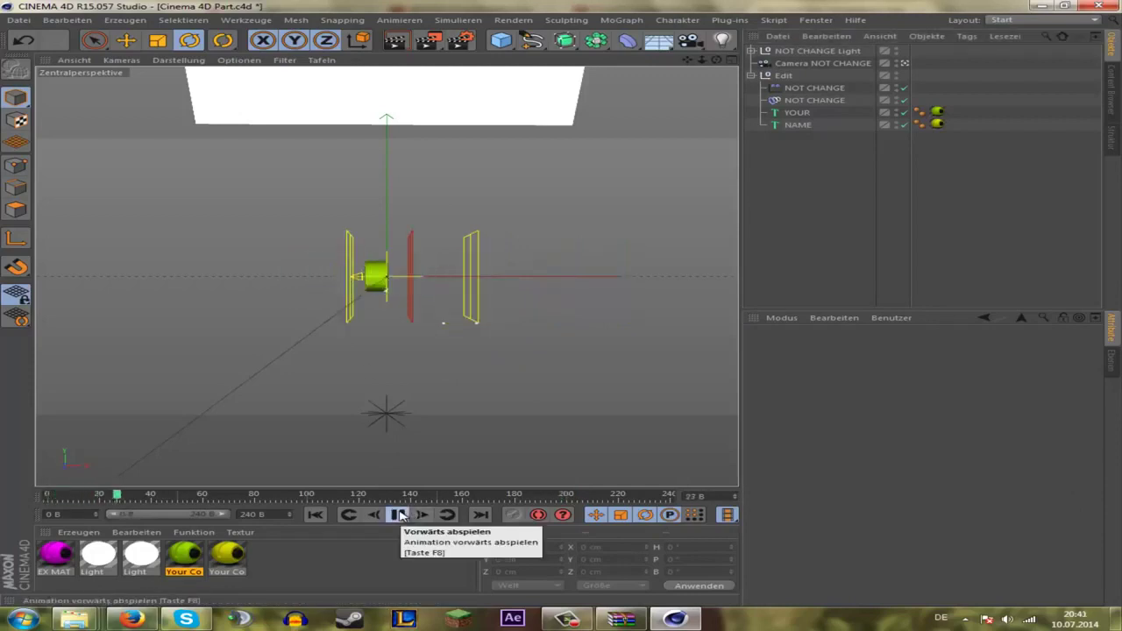
{"action": "left_click", "coordinate": [397, 514]}
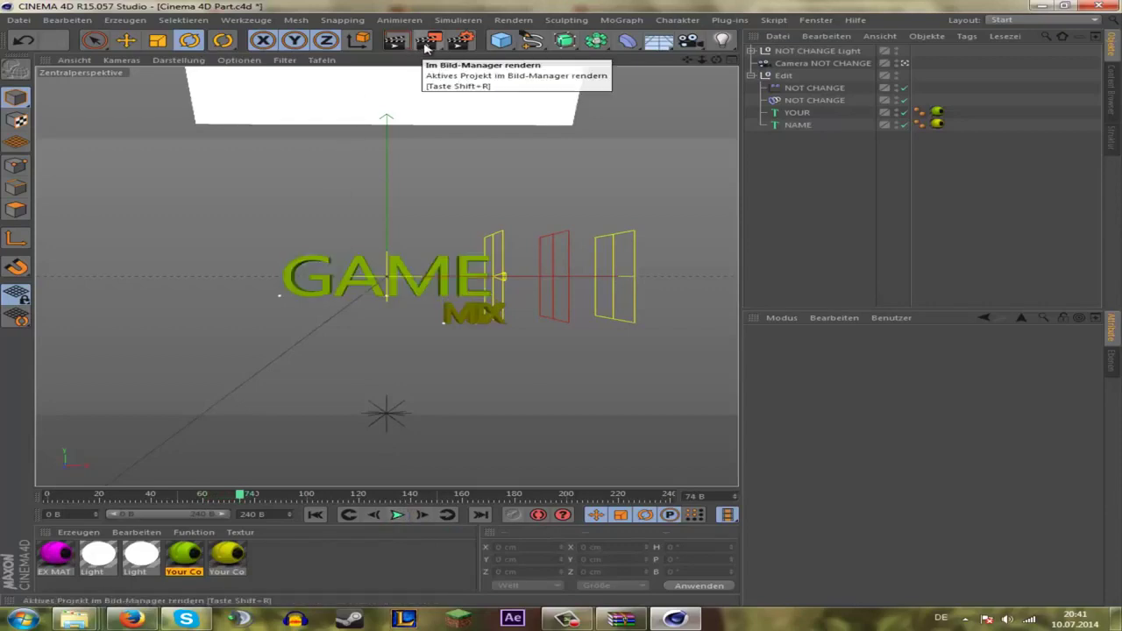
{"action": "left_click", "coordinate": [454, 42]}
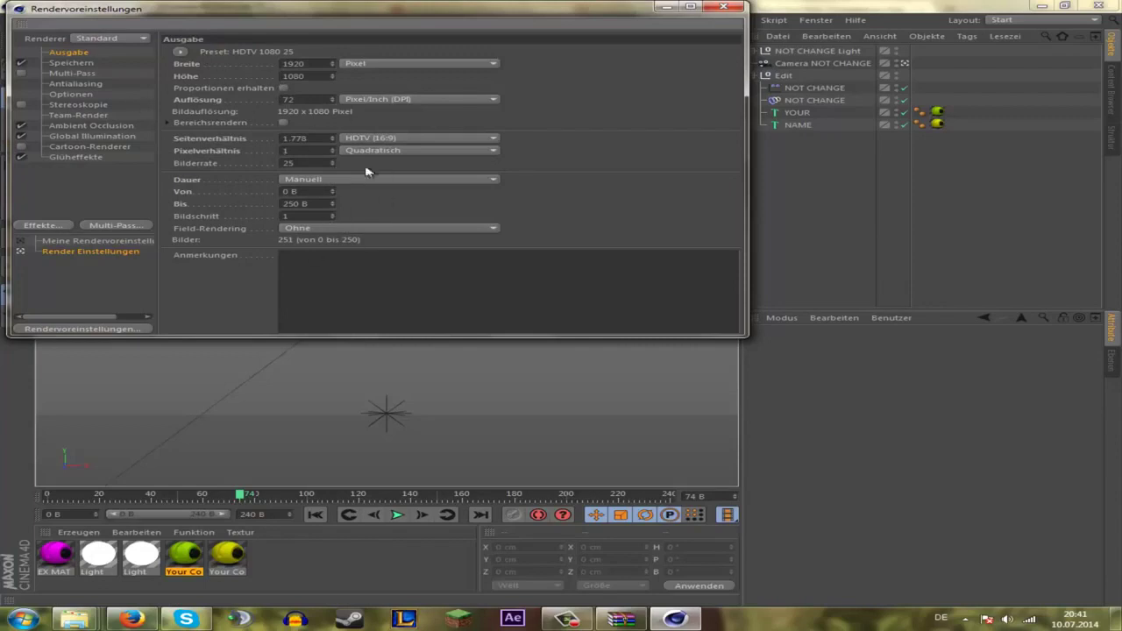
Step: Browse the render output location to Downloads > Epic Free Intro Template > Cinema 4D Part
{"action": "left_click", "coordinate": [73, 64]}
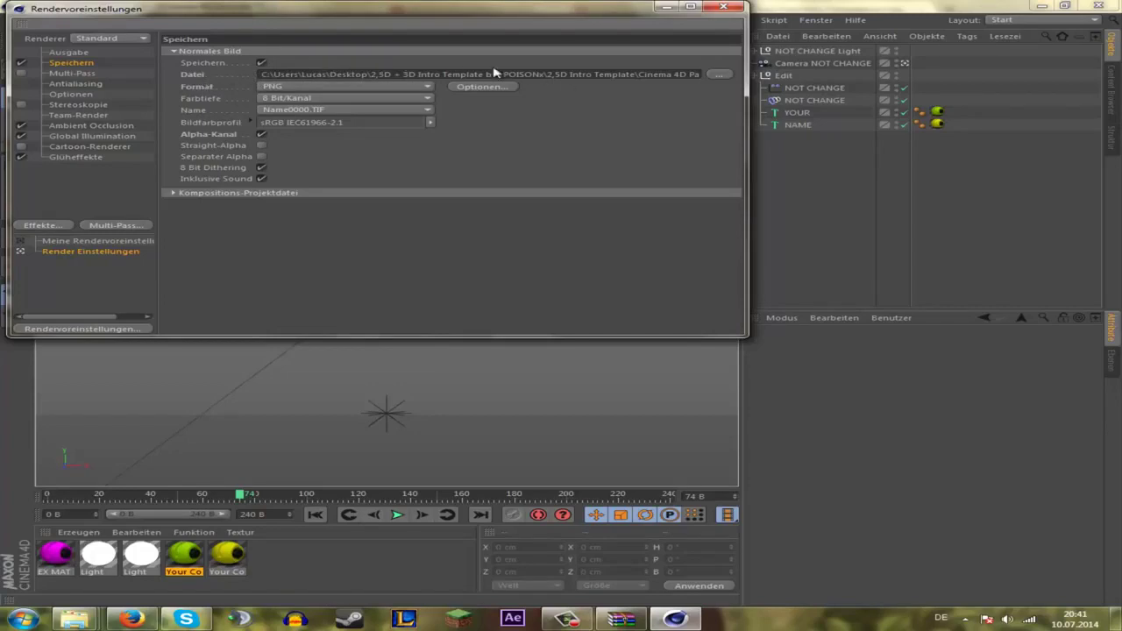
{"action": "left_click", "coordinate": [718, 74]}
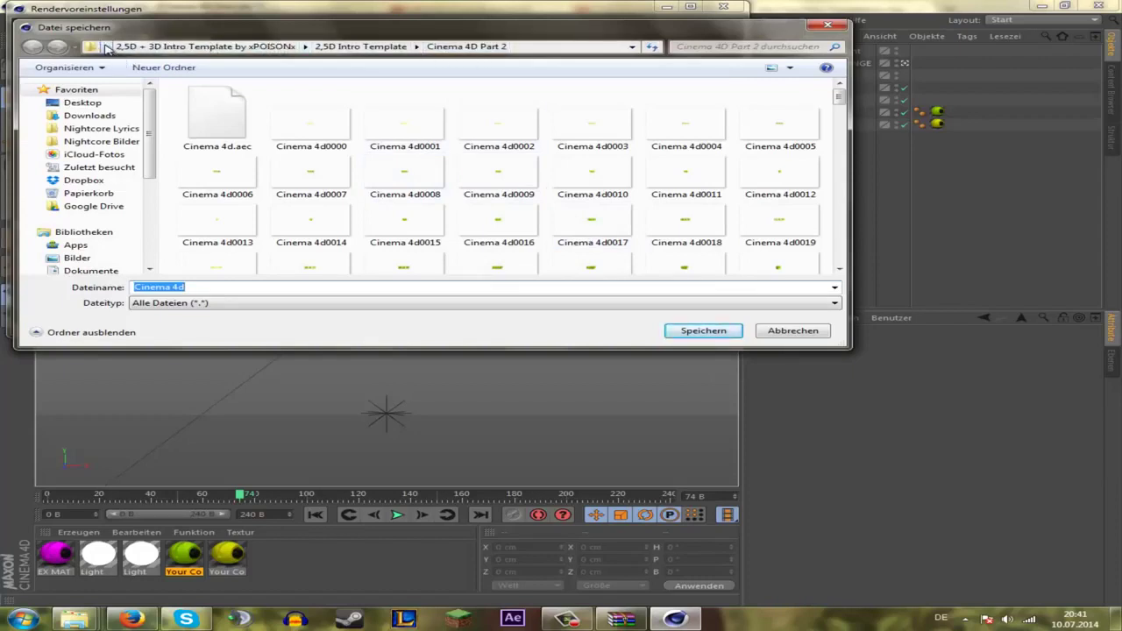
{"action": "left_click", "coordinate": [105, 117]}
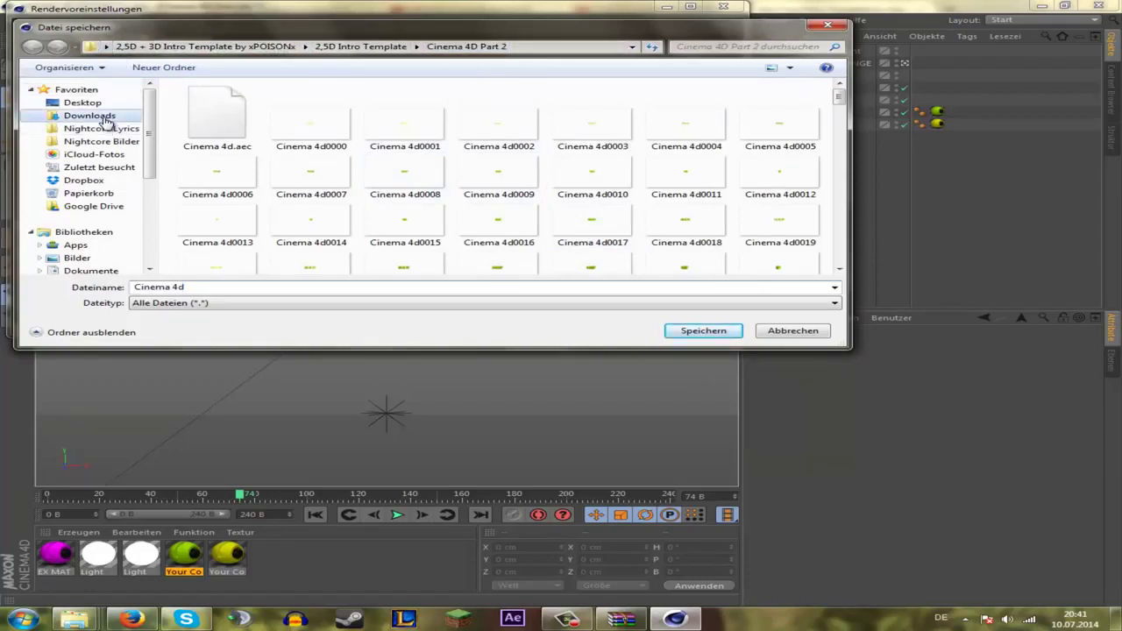
{"action": "double_click", "coordinate": [242, 119]}
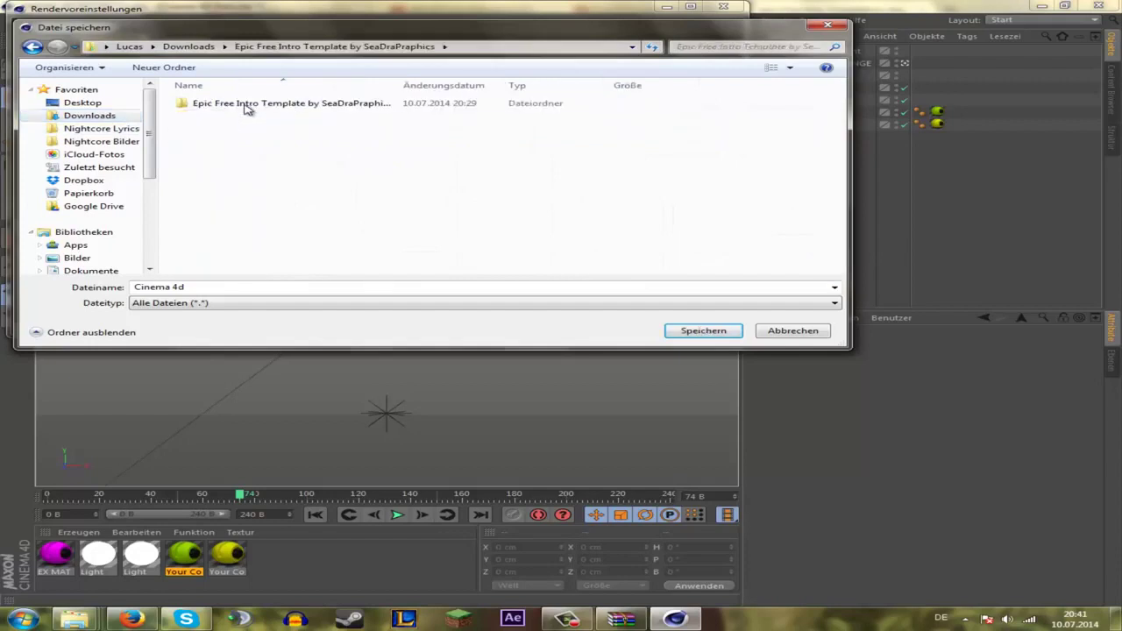
{"action": "double_click", "coordinate": [245, 104]}
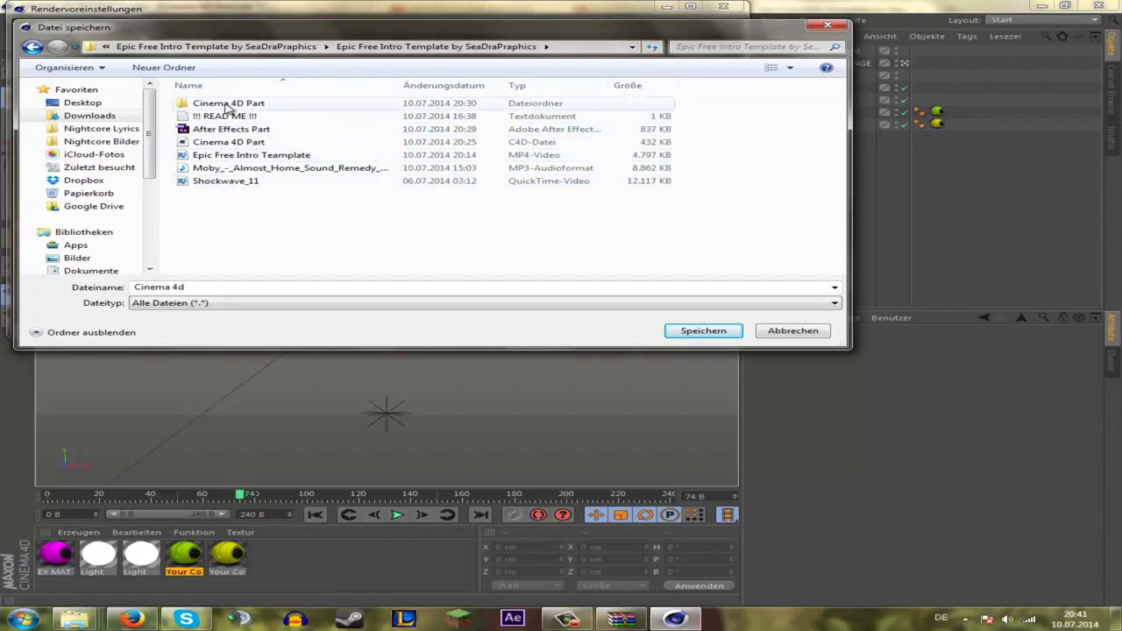
{"action": "double_click", "coordinate": [227, 107]}
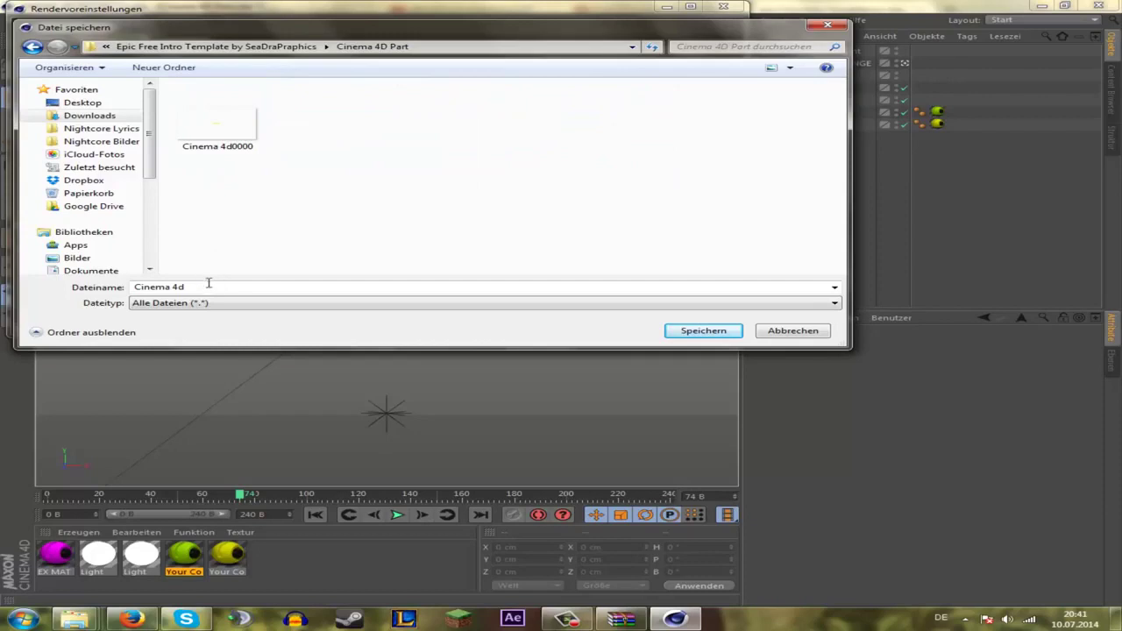
Step: Name the output file 'Cinema 4d', dropping the 0000 suffix, and confirm it
{"action": "left_click", "coordinate": [234, 150]}
{"action": "left_click", "coordinate": [220, 285]}
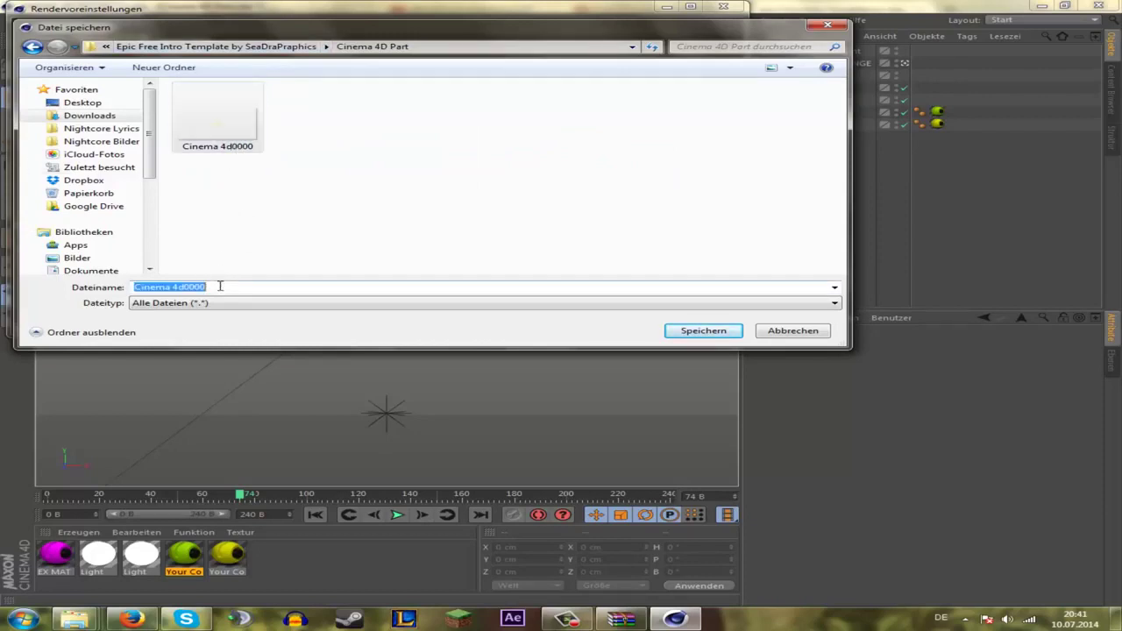
{"action": "left_click_drag", "start_coordinate": [234, 287], "coordinate": [186, 287]}
{"action": "key", "text": "BackSpace"}
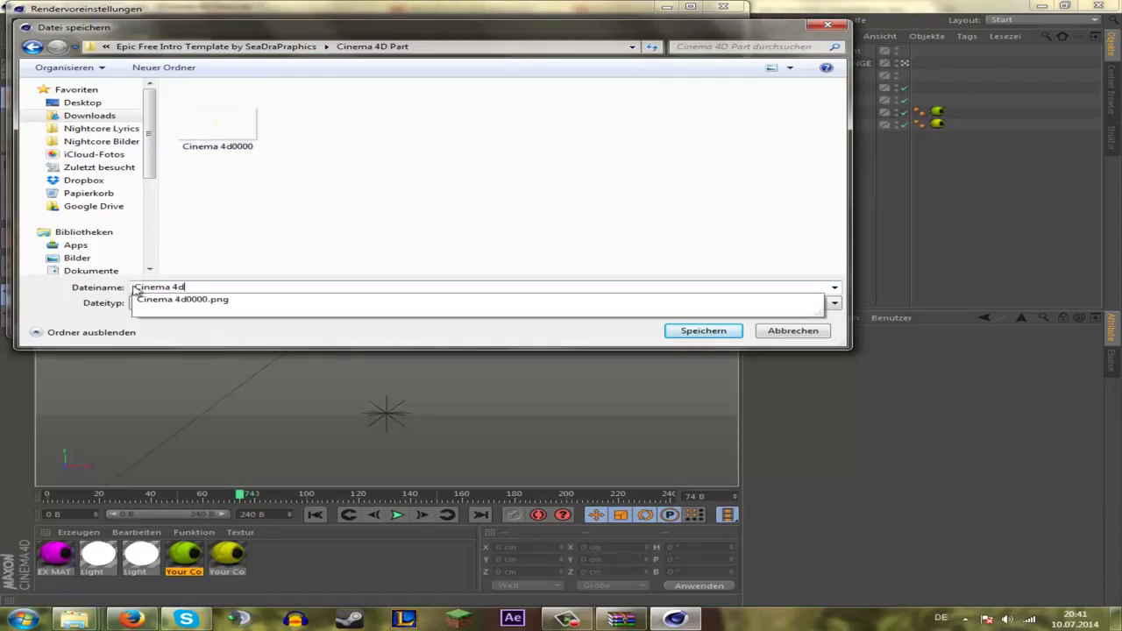
{"action": "key", "text": "Escape"}
{"action": "left_click_drag", "start_coordinate": [134, 287], "coordinate": [186, 289]}
{"action": "left_click", "coordinate": [188, 290]}
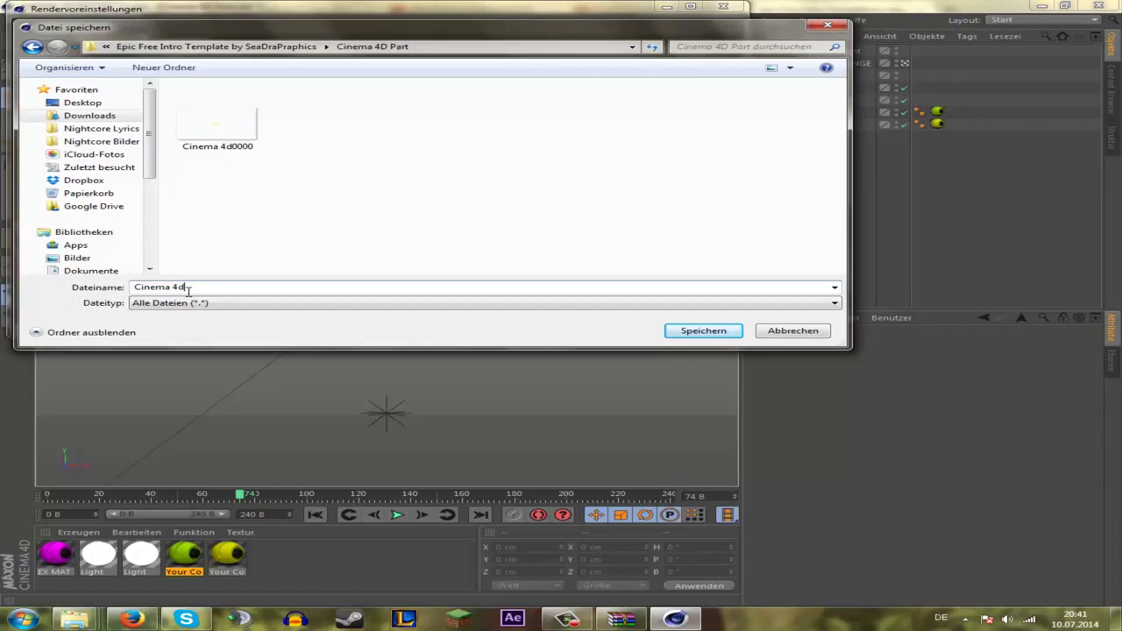
{"action": "key", "text": "Tab"}
{"action": "left_click", "coordinate": [721, 334]}
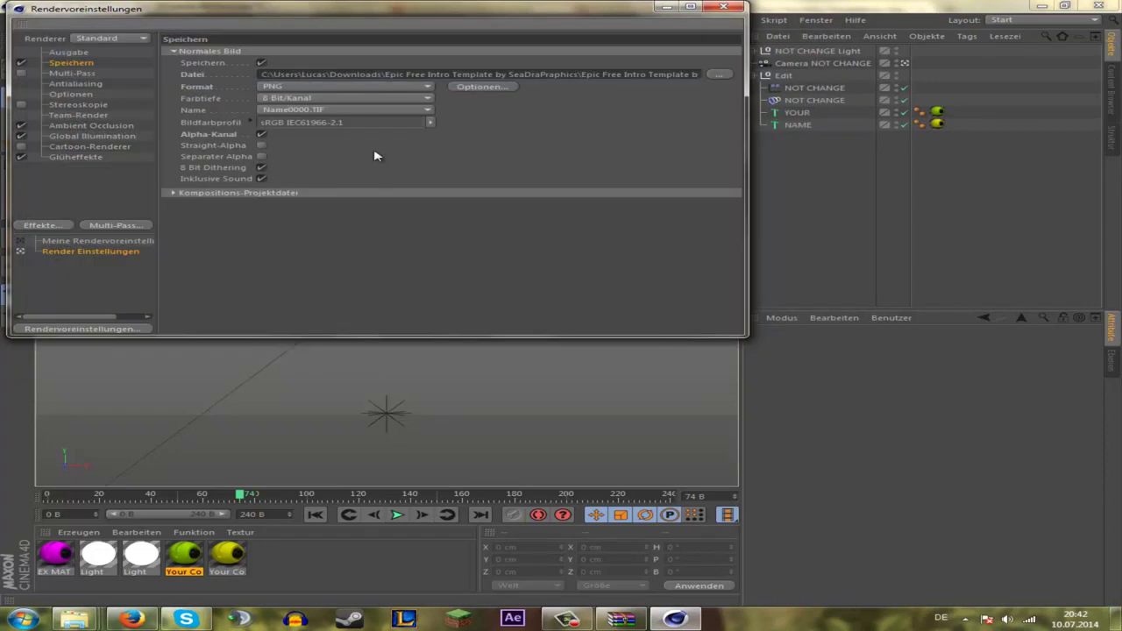
Step: Close Render Settings, render the Cinema 4d sequence overwriting existing frames, then close the picture viewer
{"action": "left_click", "coordinate": [724, 8]}
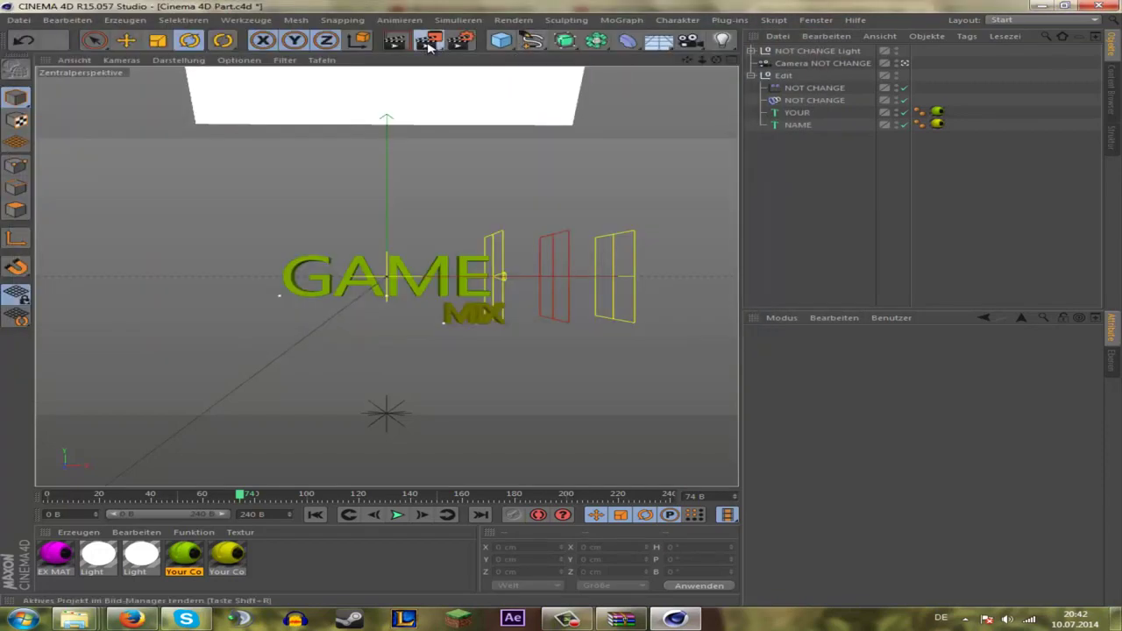
{"action": "left_click", "coordinate": [429, 43]}
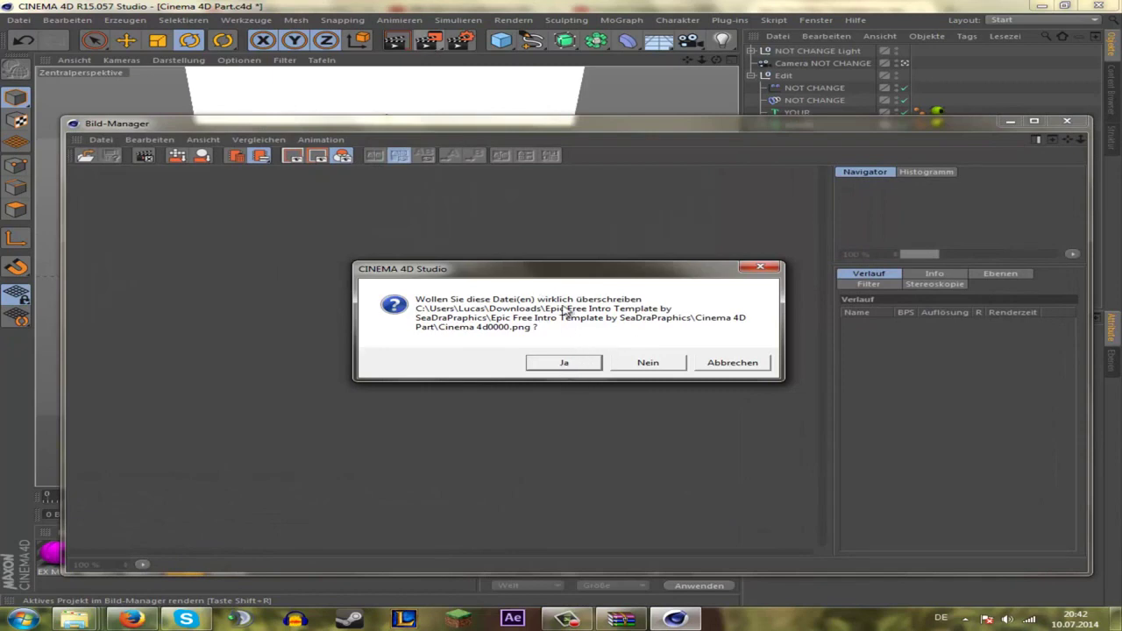
{"action": "left_click", "coordinate": [731, 365]}
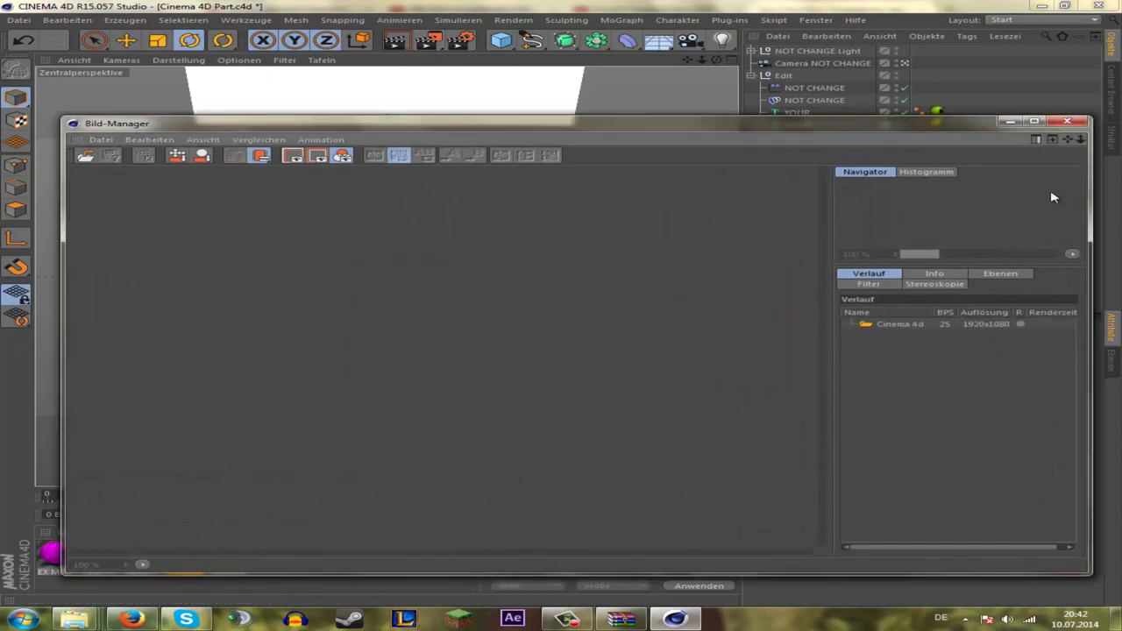
{"action": "left_click", "coordinate": [1068, 122]}
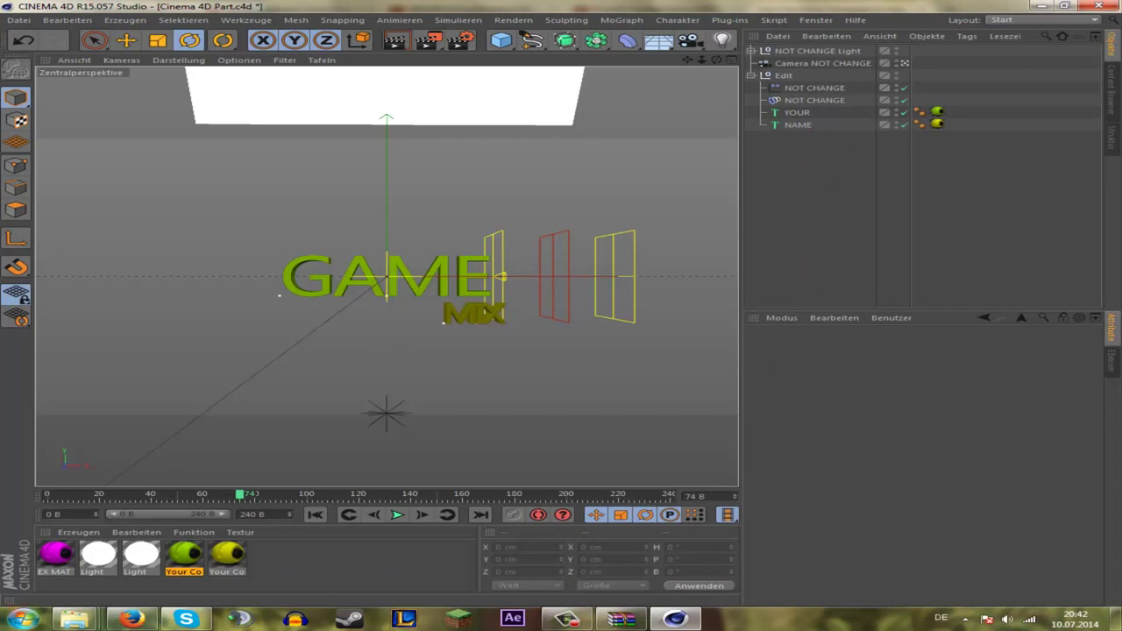
{"action": "left_click", "coordinate": [78, 620]}
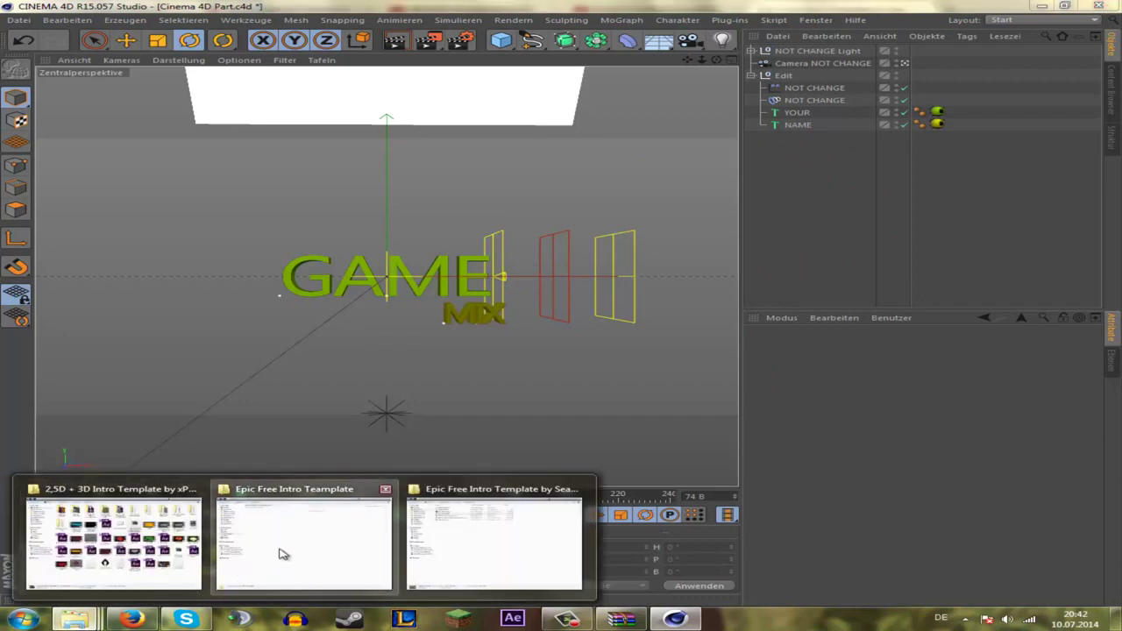
Step: Close Cinema 4D without saving the scene and launch the After Effects Part project from the template folder
{"action": "mouse_move", "coordinate": [313, 549]}
{"action": "mouse_move", "coordinate": [63, 545]}
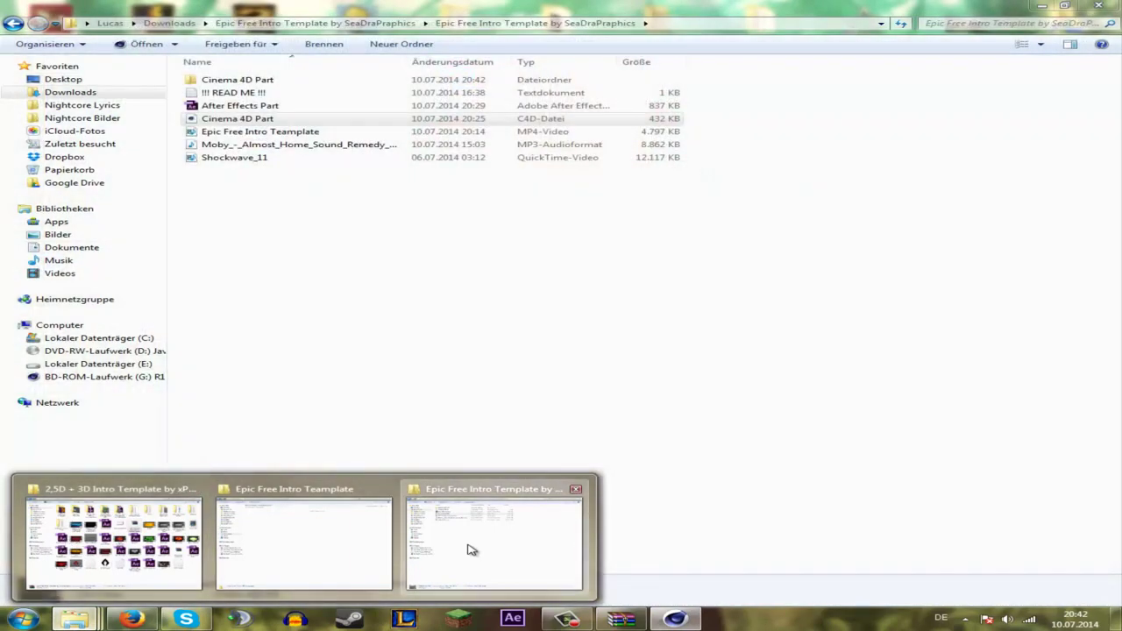
{"action": "left_click", "coordinate": [468, 545]}
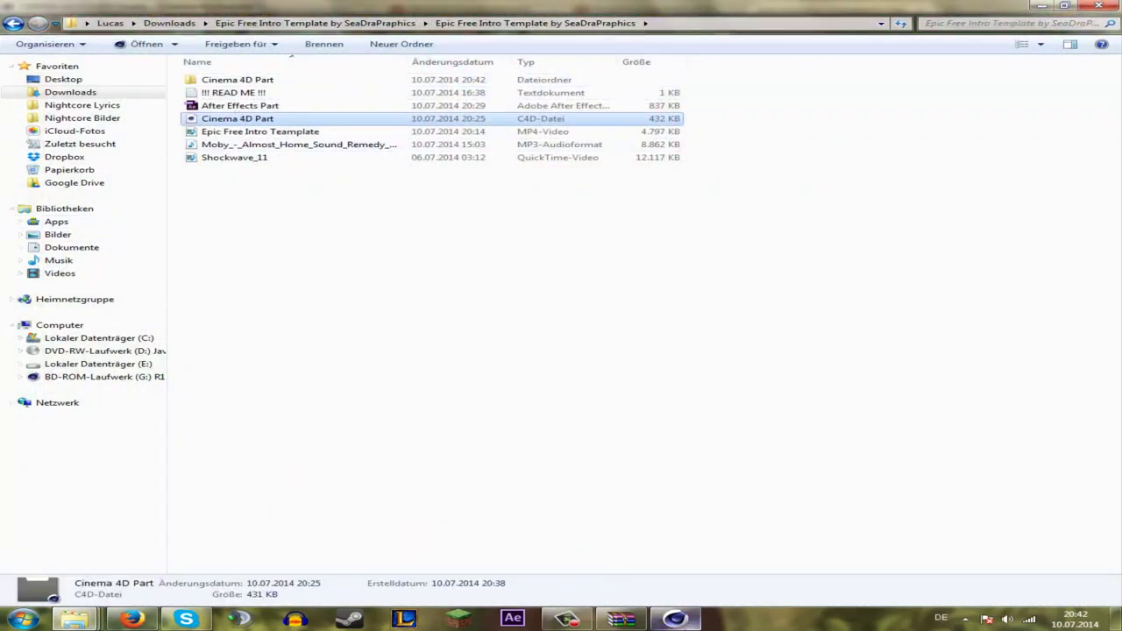
{"action": "left_click", "coordinate": [675, 619]}
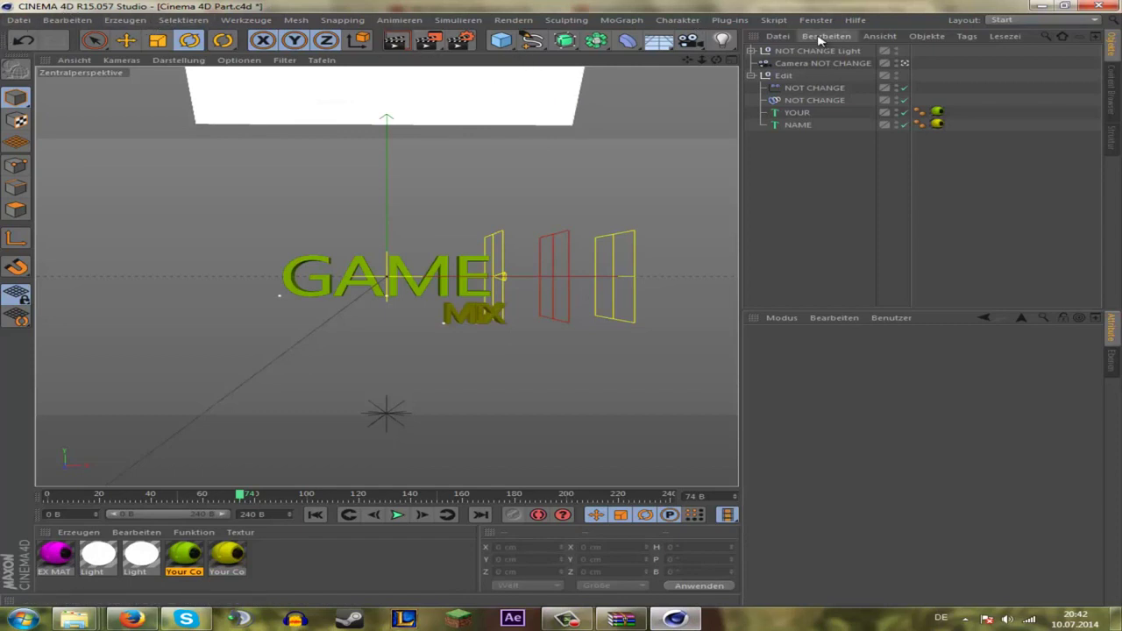
{"action": "left_click", "coordinate": [1098, 5]}
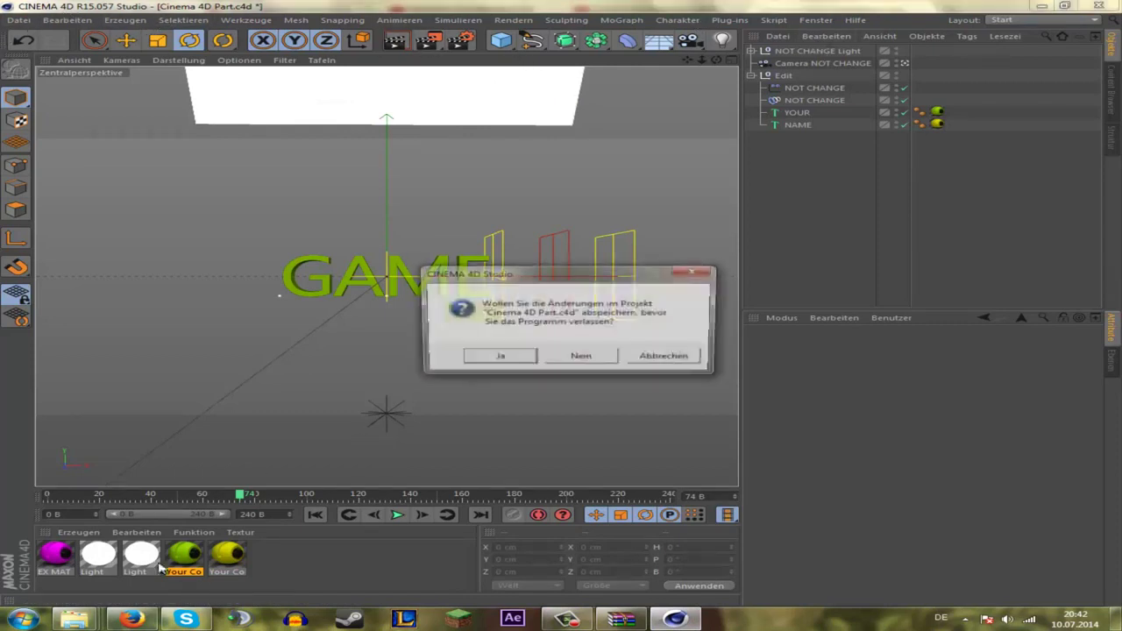
{"action": "left_click", "coordinate": [581, 358]}
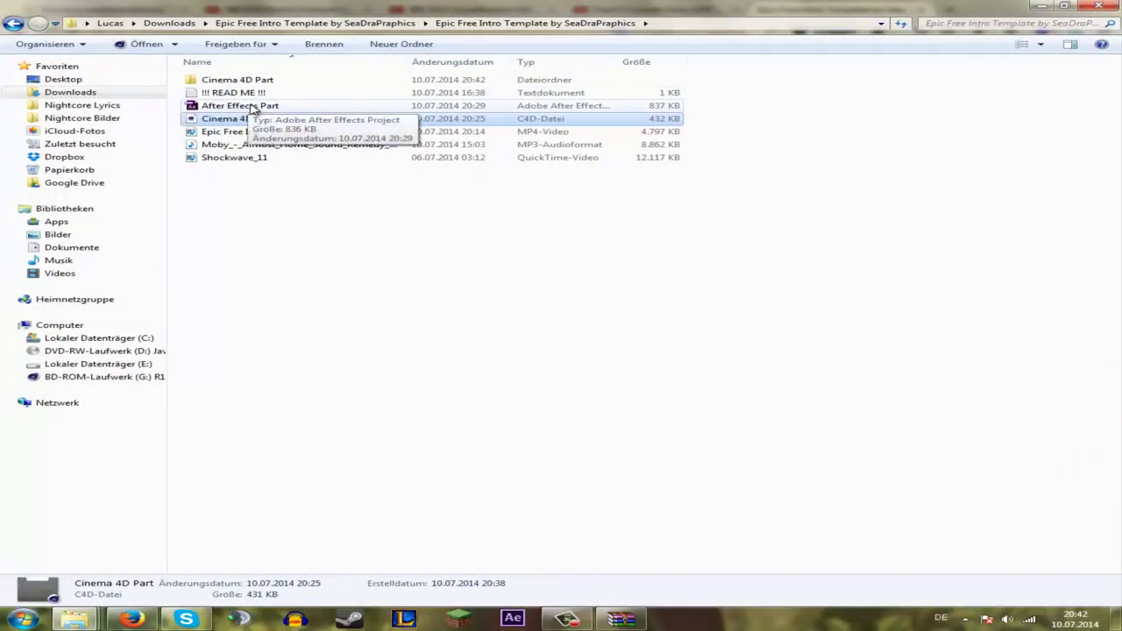
{"action": "double_click", "coordinate": [251, 106]}
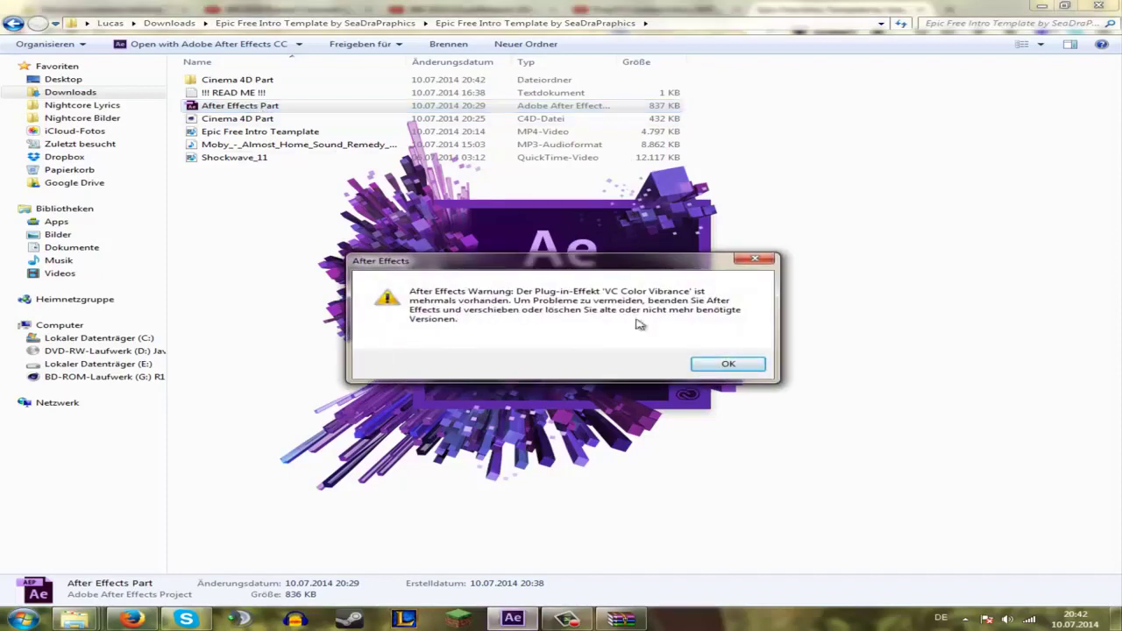
Step: Dismiss the VC Color Vibrance plug-in warning so the After Effects Part project opens
{"action": "left_click", "coordinate": [729, 362]}
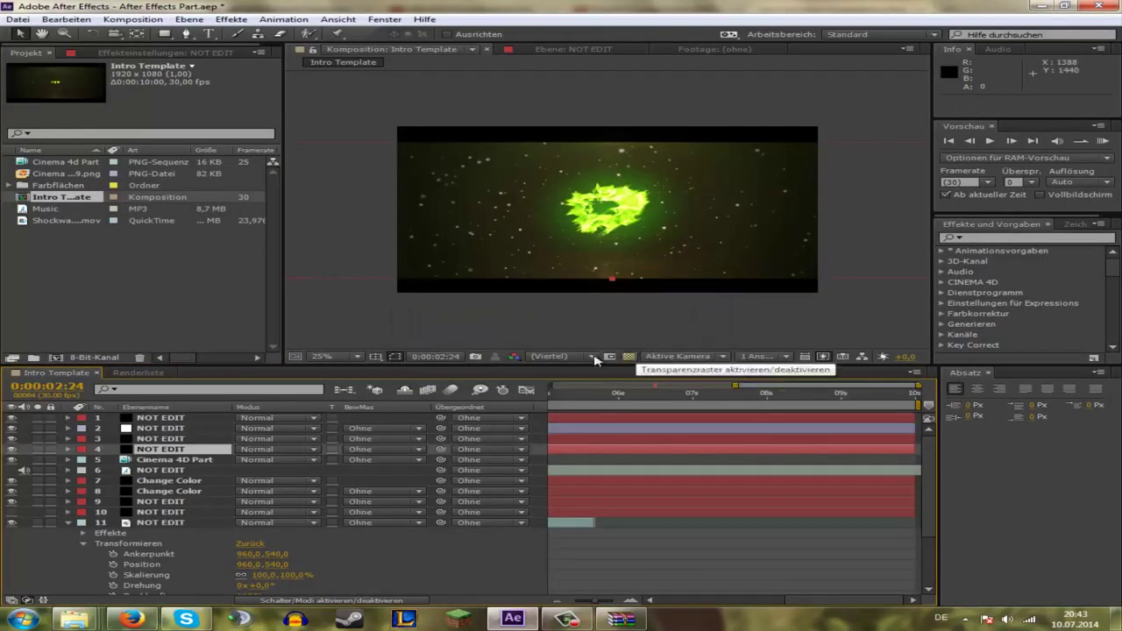
Step: Rewind and preview the intro, then select the Cinema 4D Part layer and its footage item
{"action": "key", "text": "Home"}
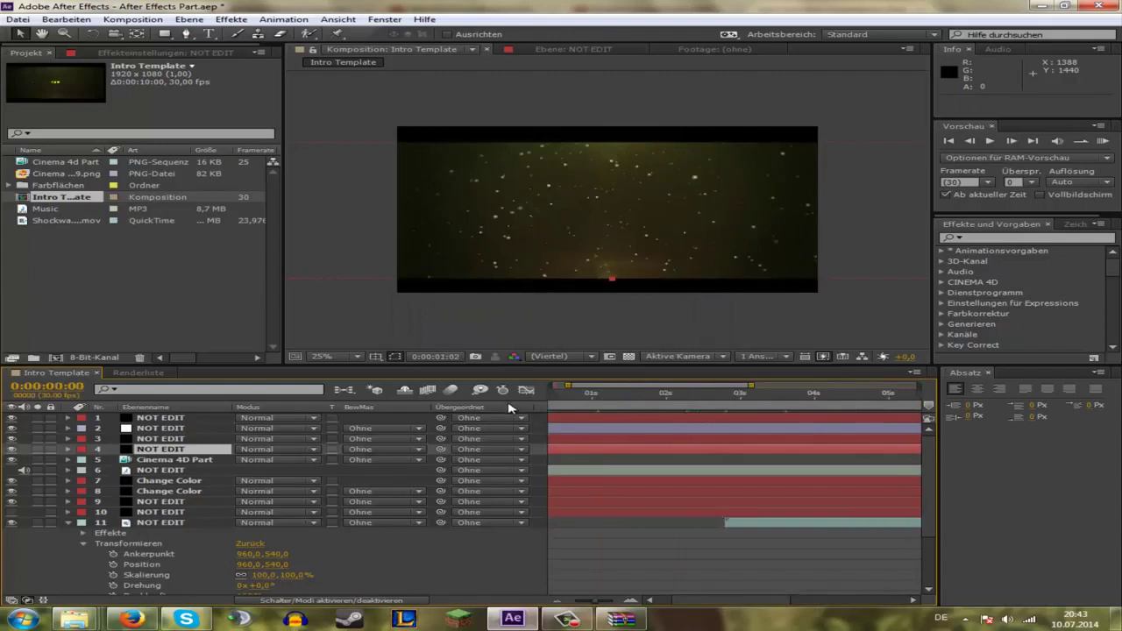
{"action": "key", "text": "Home"}
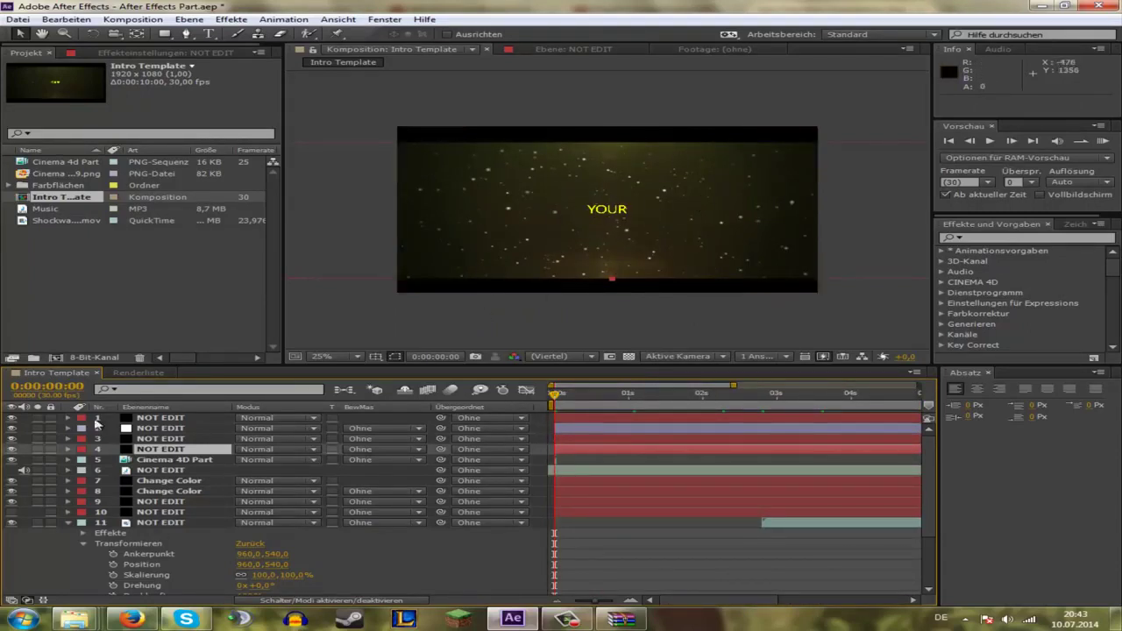
{"action": "mouse_move", "coordinate": [557, 399]}
{"action": "left_mouse_down"}
{"action": "mouse_move", "coordinate": [599, 399]}
{"action": "mouse_move", "coordinate": [553, 398]}
{"action": "left_mouse_up"}
{"action": "left_click", "coordinate": [556, 459]}
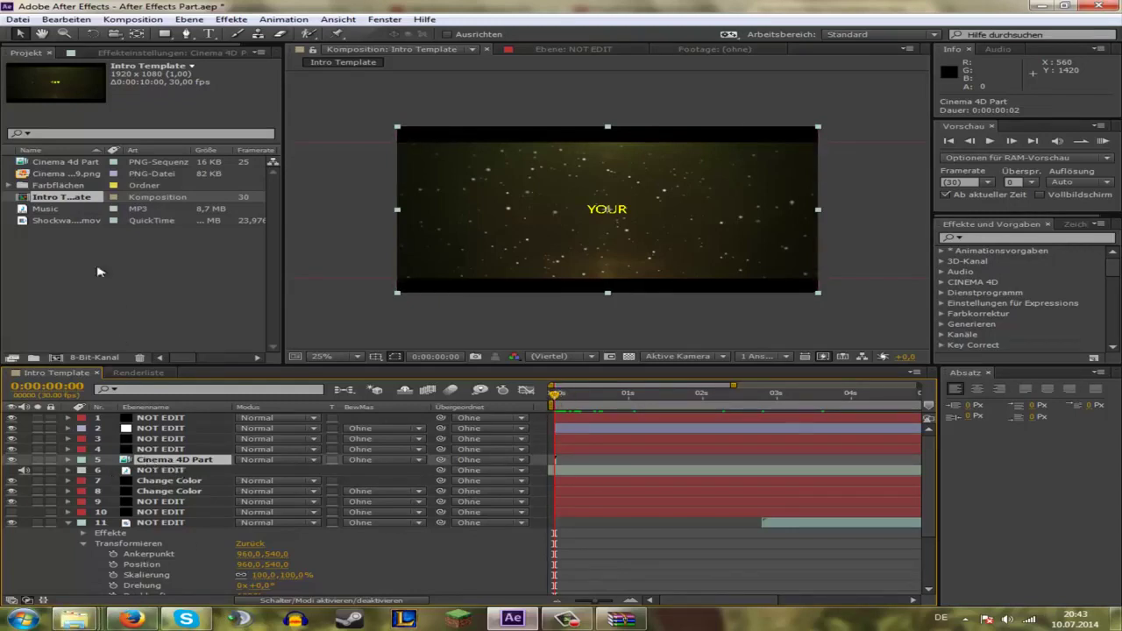
{"action": "left_click", "coordinate": [61, 163]}
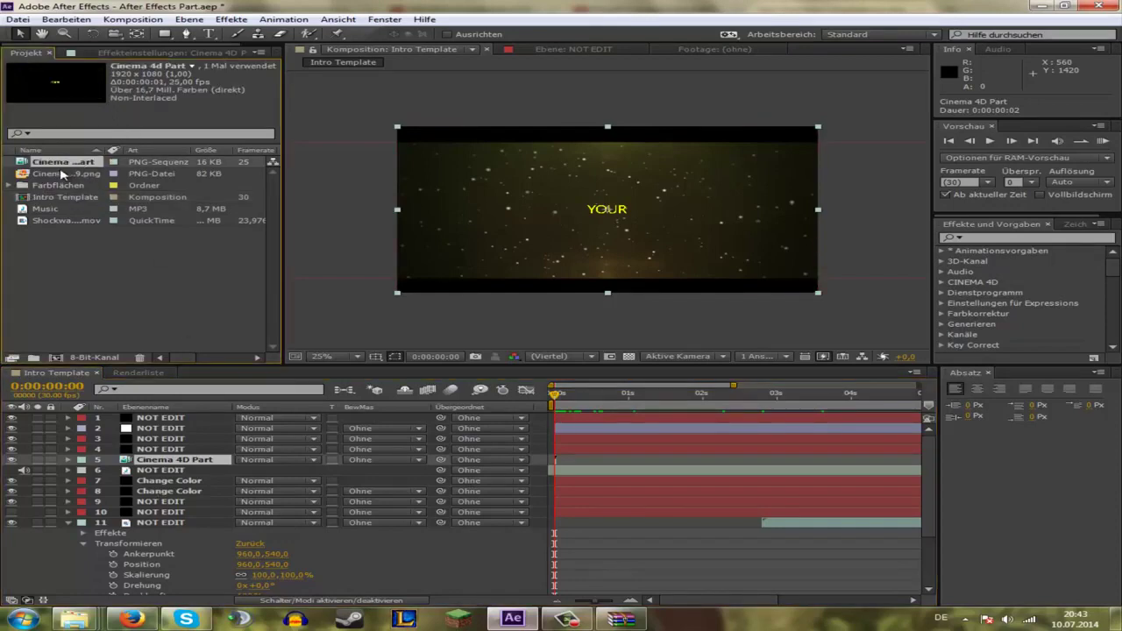
Step: Replace Cinema 4d Part with the Cinema 4d0000 PNG sequence from Downloads' Cinema 4D Part folder
{"action": "right_click", "coordinate": [59, 163]}
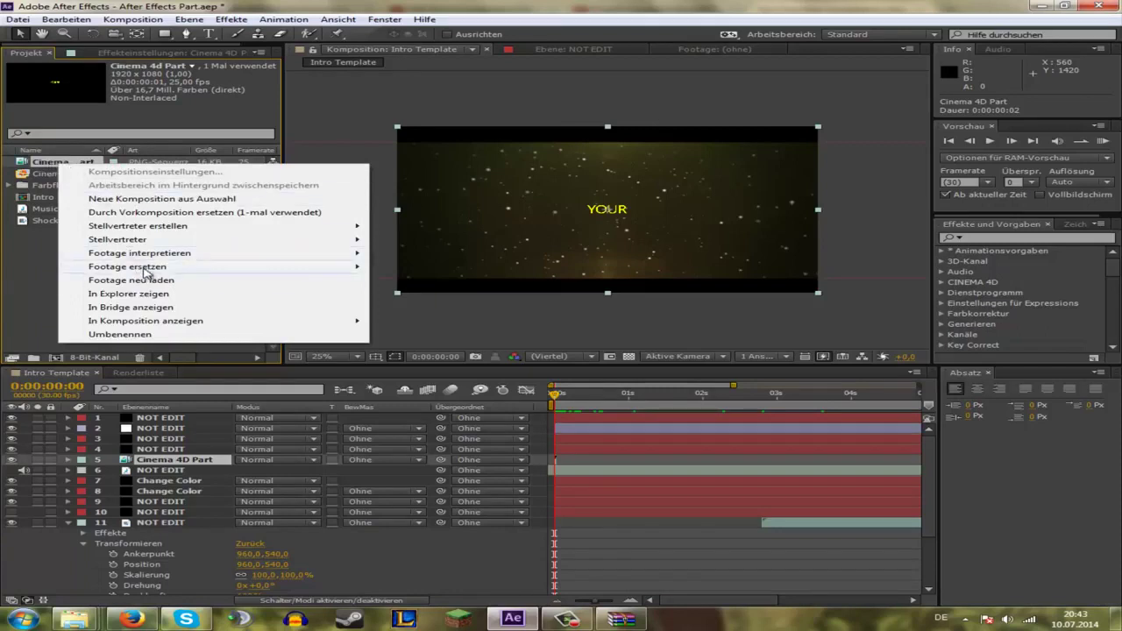
{"action": "mouse_move", "coordinate": [145, 272]}
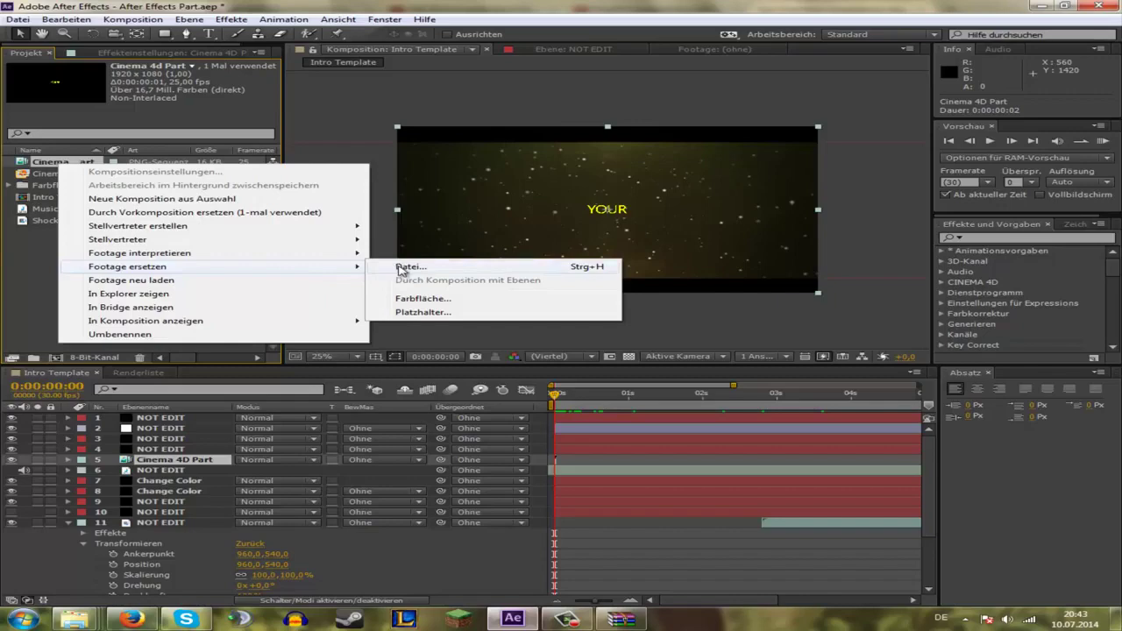
{"action": "left_click", "coordinate": [401, 267]}
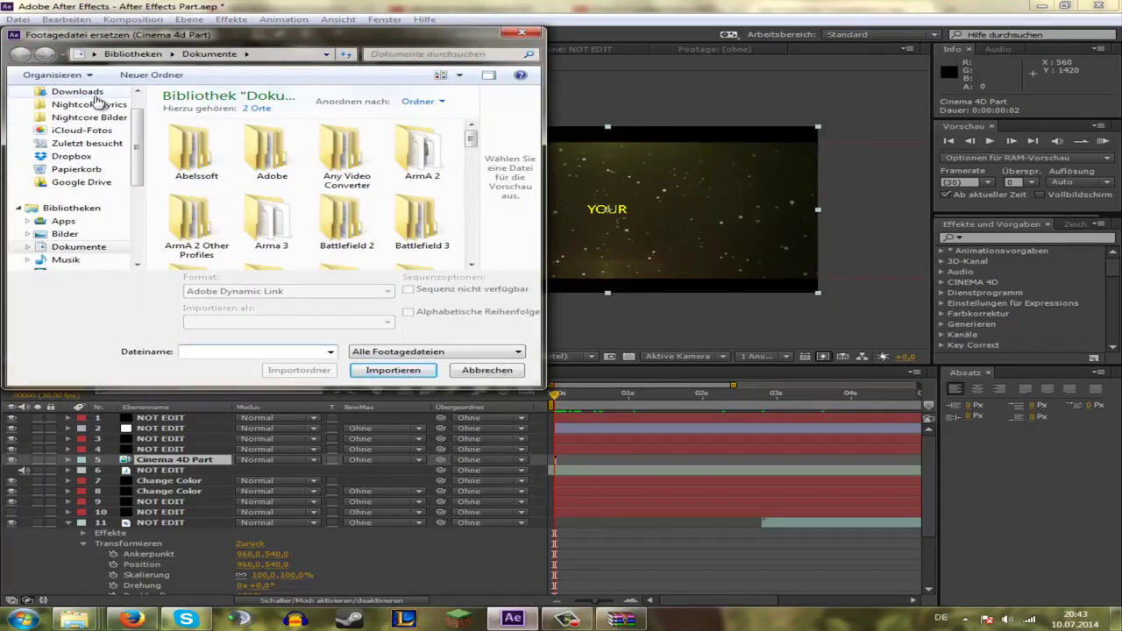
{"action": "left_click", "coordinate": [95, 92]}
{"action": "double_click", "coordinate": [262, 127]}
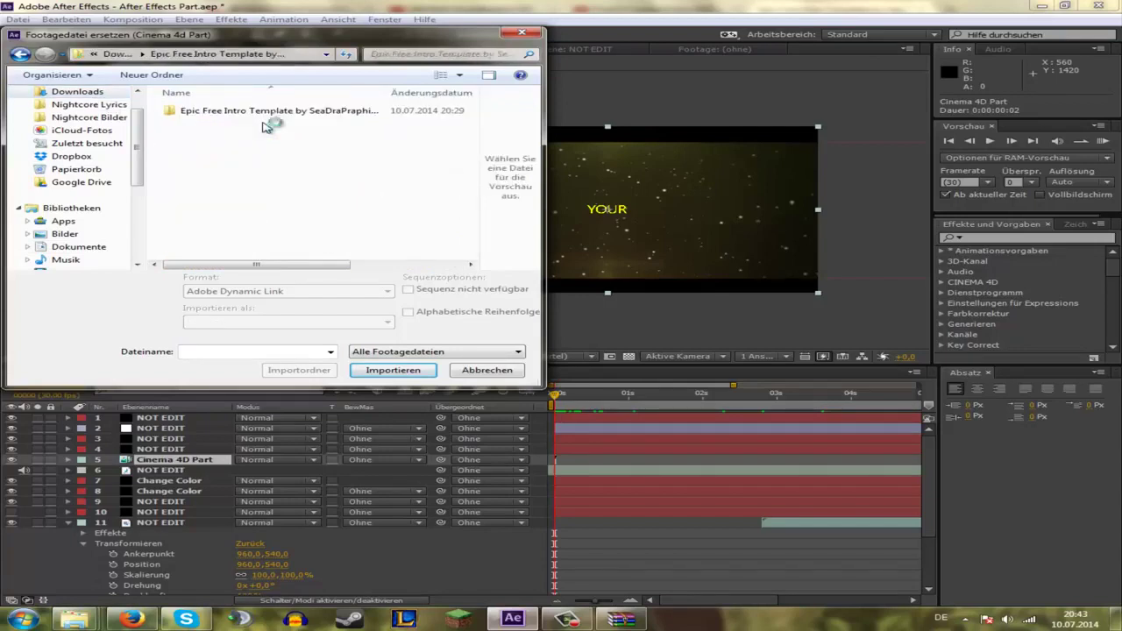
{"action": "double_click", "coordinate": [261, 112]}
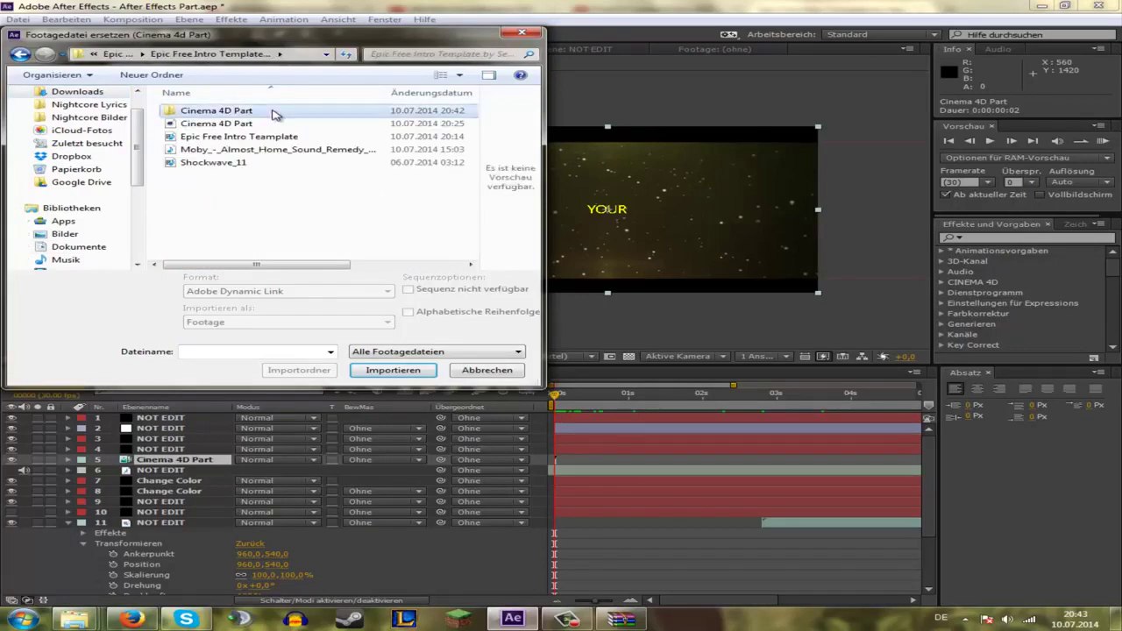
{"action": "double_click", "coordinate": [273, 113]}
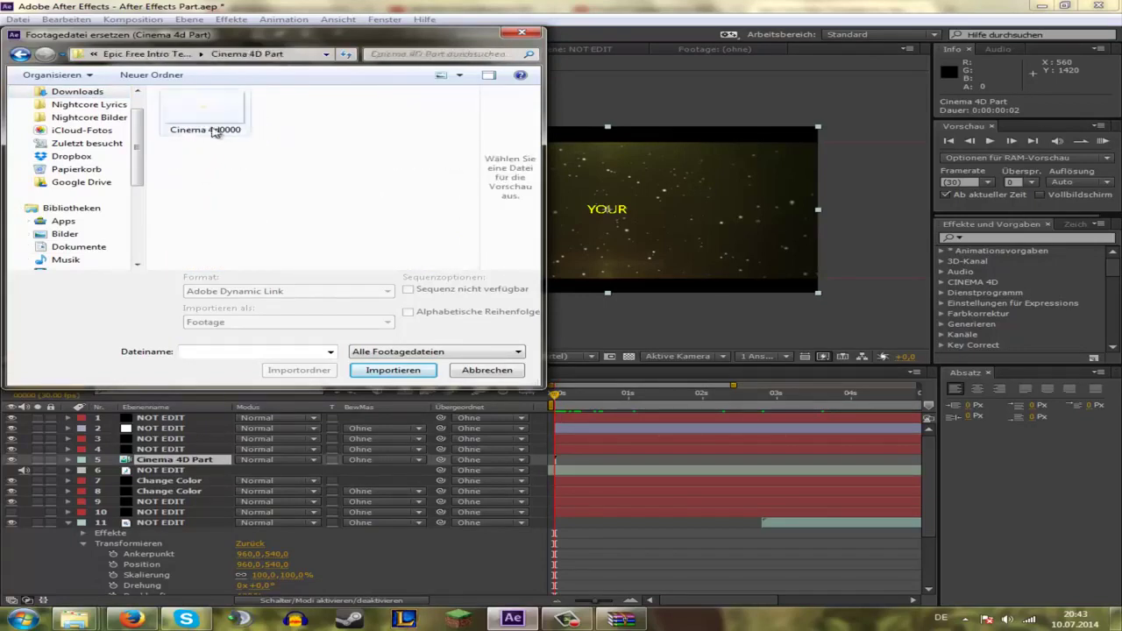
{"action": "left_click", "coordinate": [213, 132]}
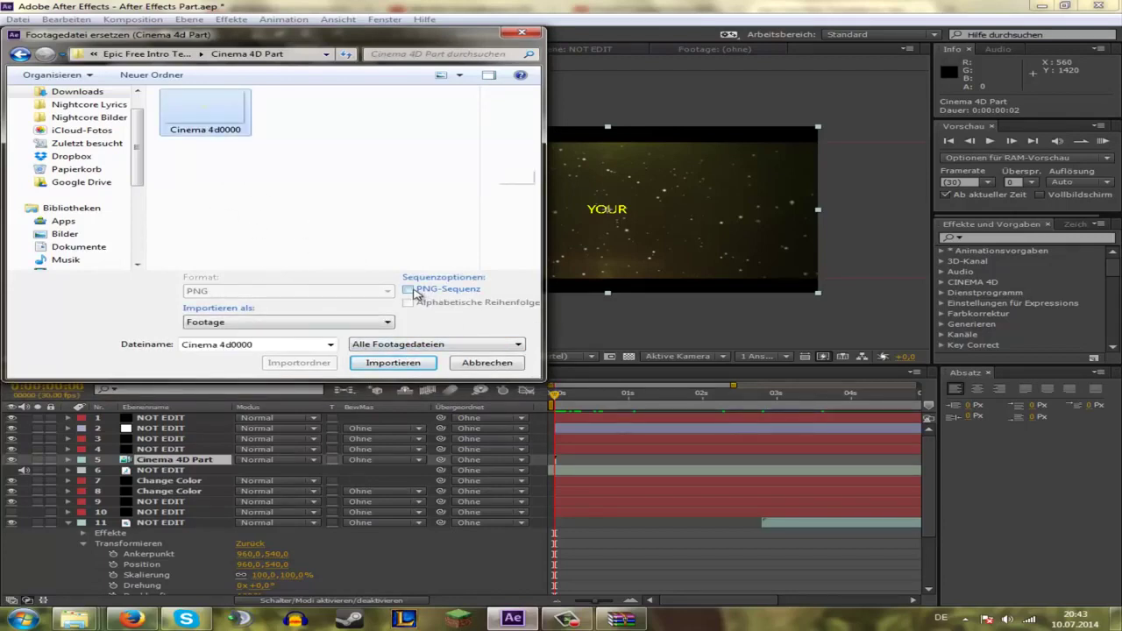
{"action": "left_click", "coordinate": [409, 290]}
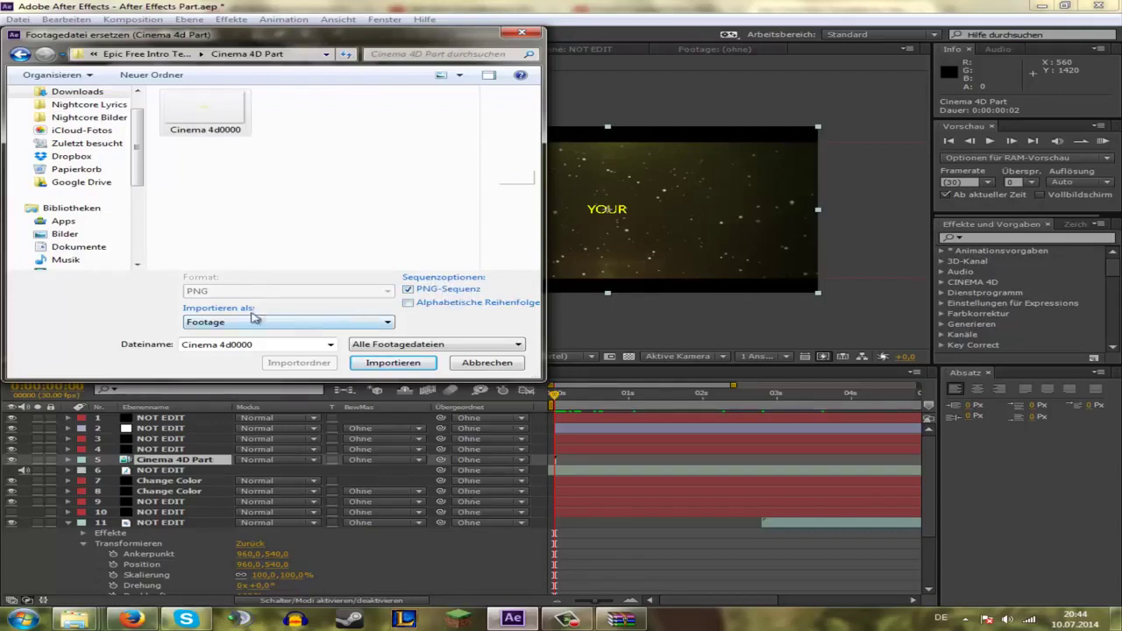
{"action": "left_click", "coordinate": [223, 323]}
{"action": "left_click", "coordinate": [224, 323]}
{"action": "left_click", "coordinate": [372, 361]}
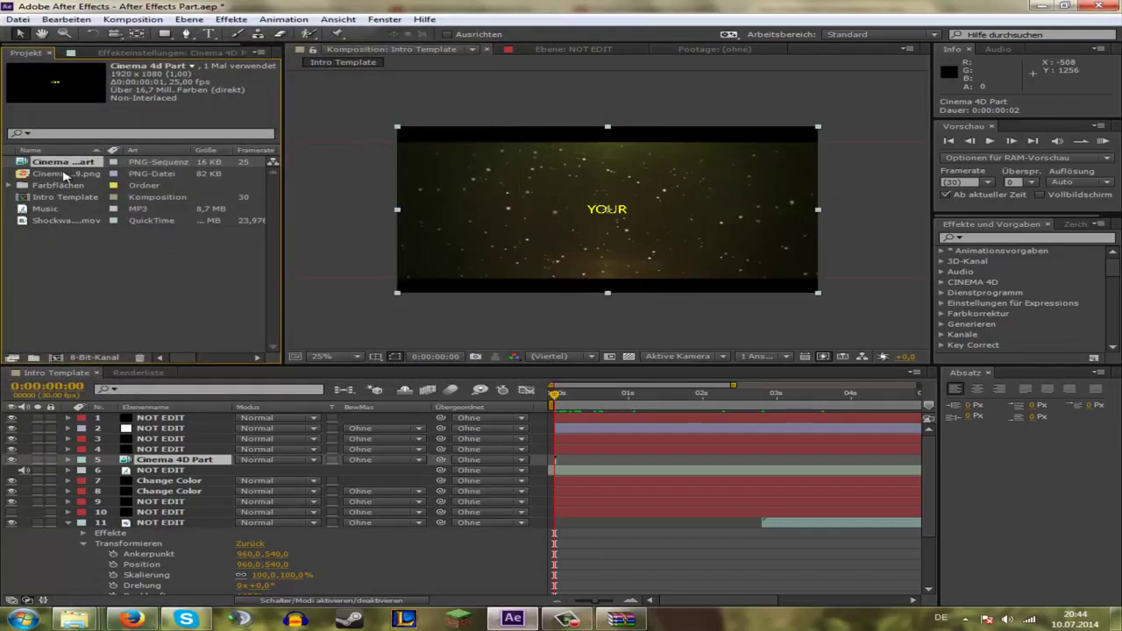
Step: Delete the leftover Cinema 4d0099.png item from the project and preview the updated intro
{"action": "left_click", "coordinate": [80, 175]}
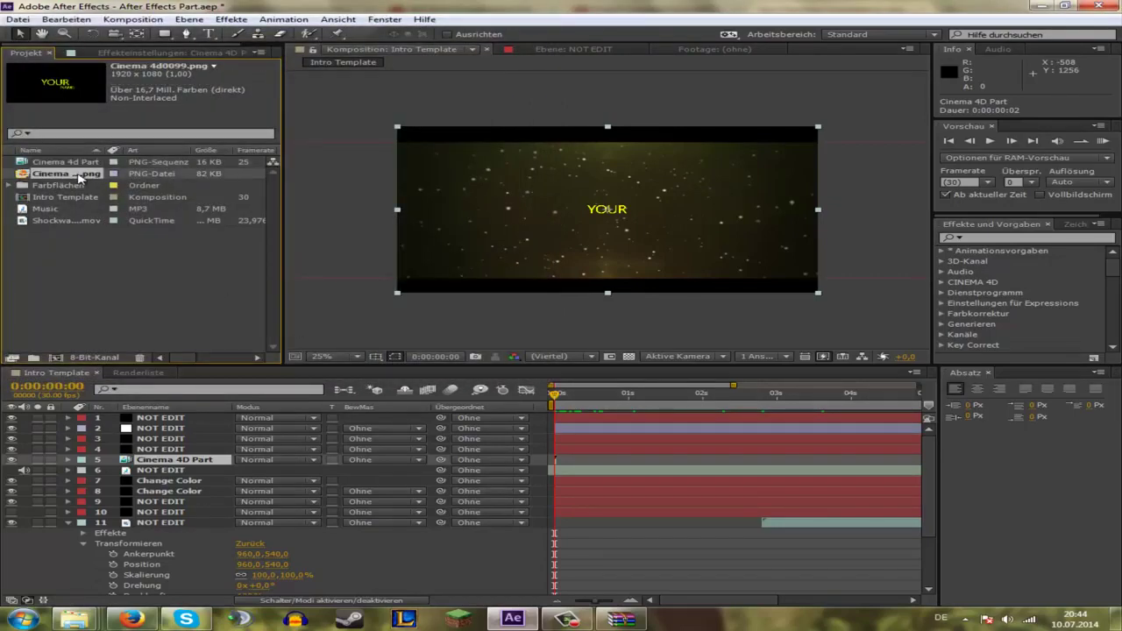
{"action": "key", "text": "Delete"}
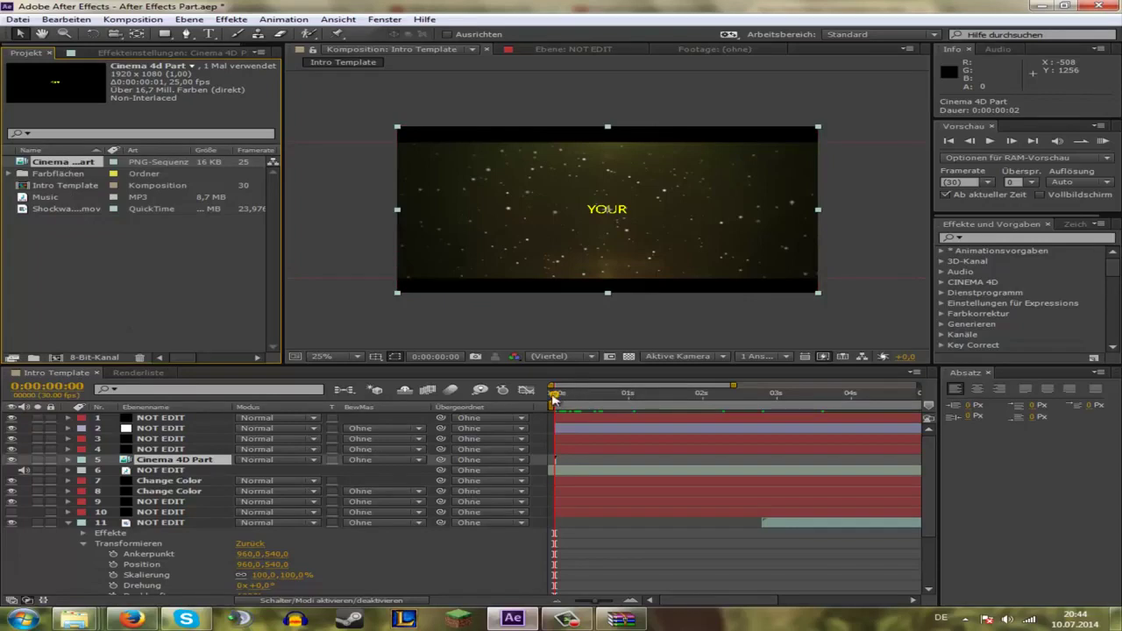
{"action": "mouse_move", "coordinate": [555, 394]}
{"action": "left_mouse_down"}
{"action": "mouse_move", "coordinate": [665, 396]}
{"action": "mouse_move", "coordinate": [555, 396]}
{"action": "left_mouse_up"}
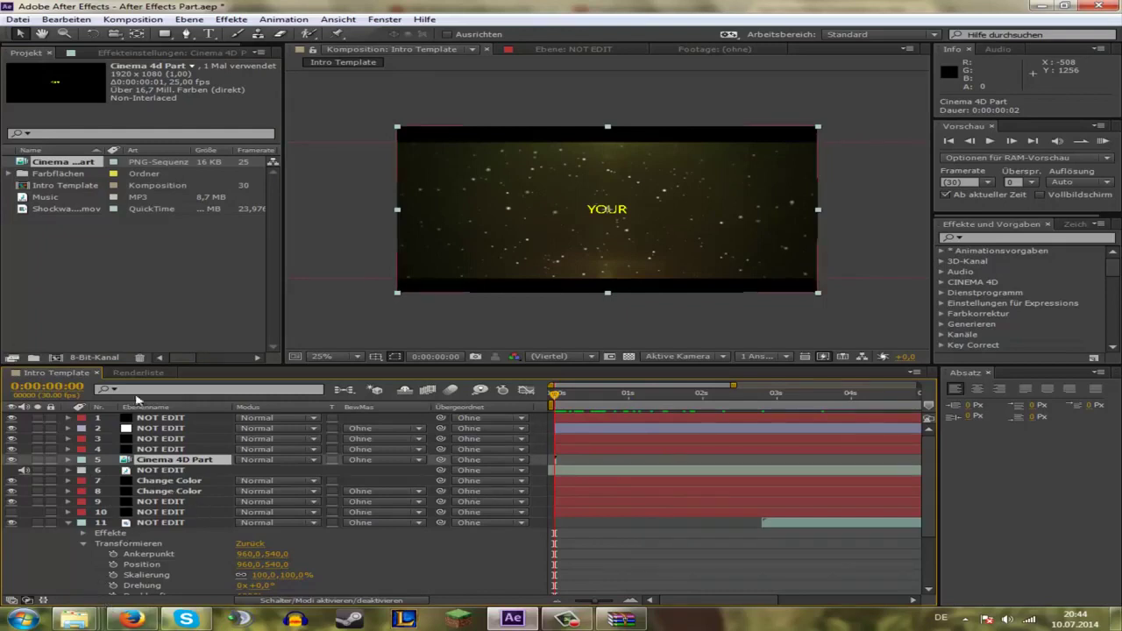
{"action": "left_click", "coordinate": [132, 20]}
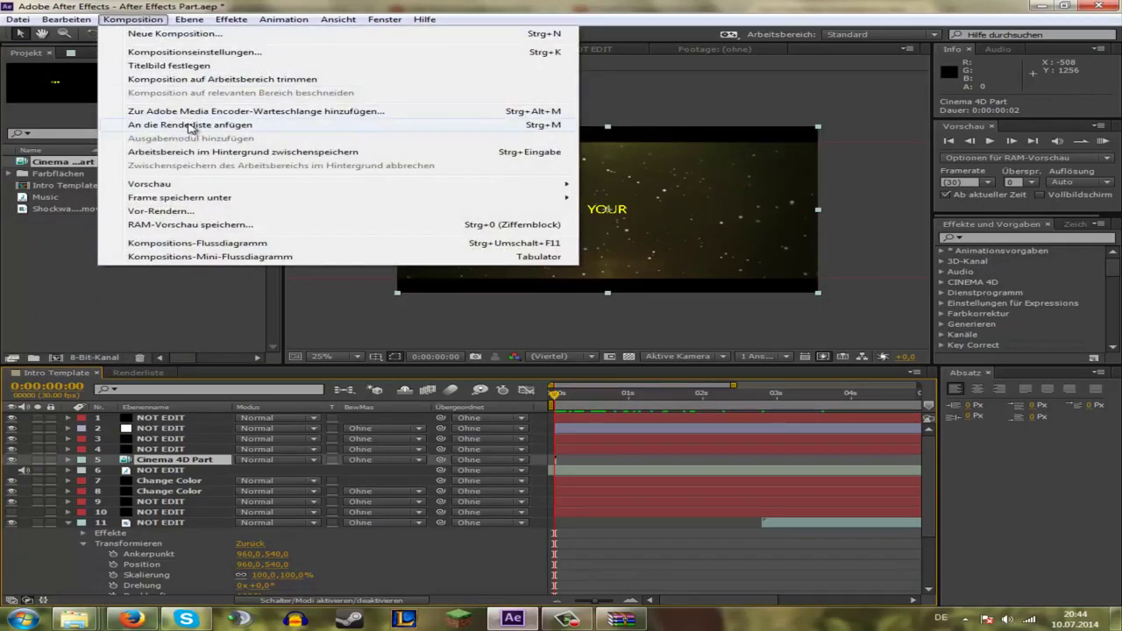
Step: Queue Intro Template for rendering as Intro Template.avi in the Epic Free Intro Template folder
{"action": "left_click", "coordinate": [191, 125]}
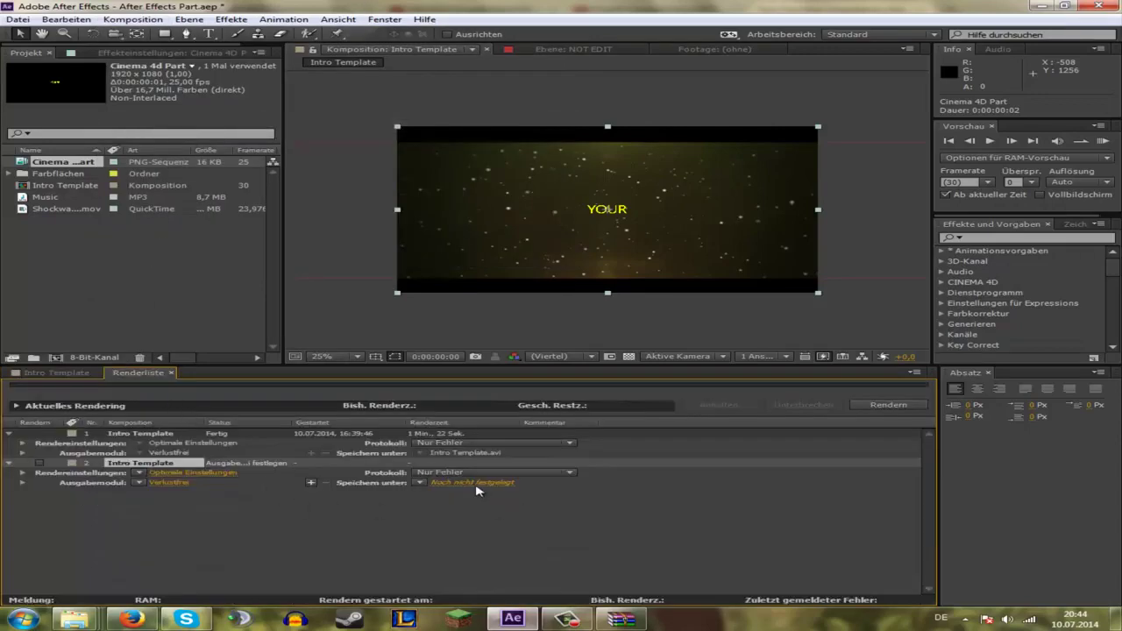
{"action": "left_click", "coordinate": [471, 483]}
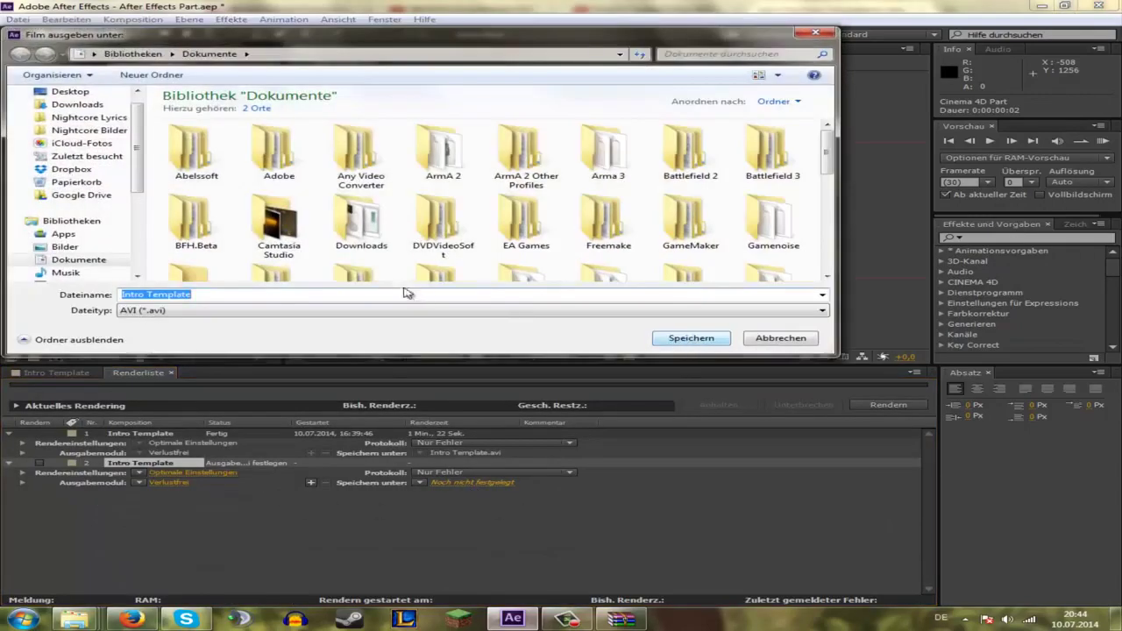
{"action": "left_click", "coordinate": [69, 120]}
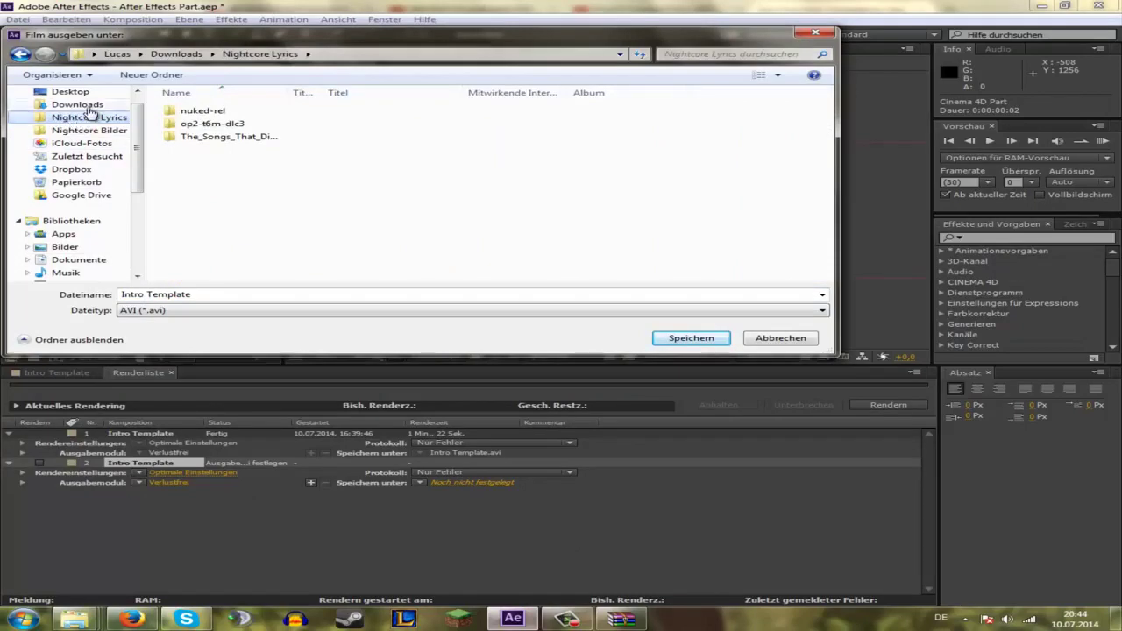
{"action": "left_click", "coordinate": [83, 105]}
{"action": "left_click", "coordinate": [235, 128]}
{"action": "double_click", "coordinate": [235, 128]}
{"action": "double_click", "coordinate": [240, 114]}
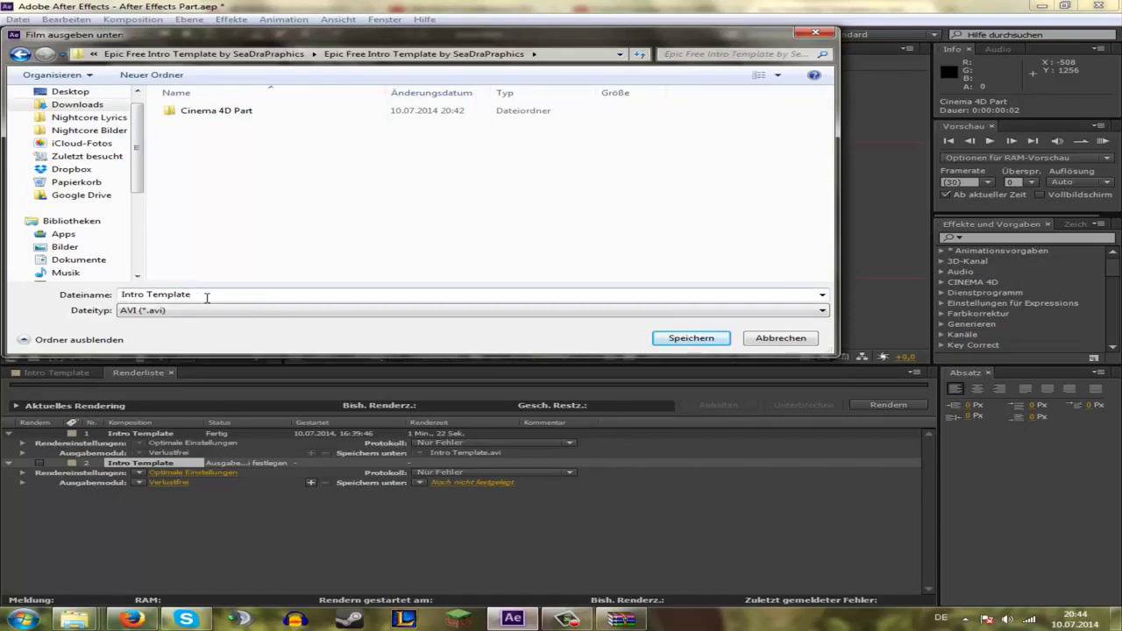
{"action": "left_click", "coordinate": [691, 337]}
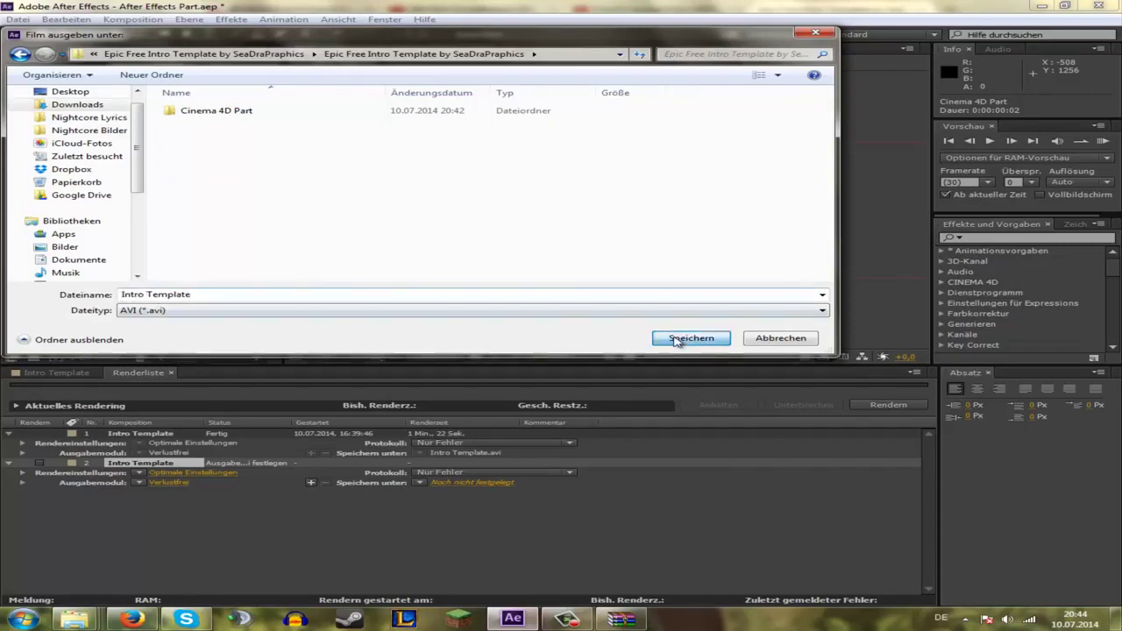